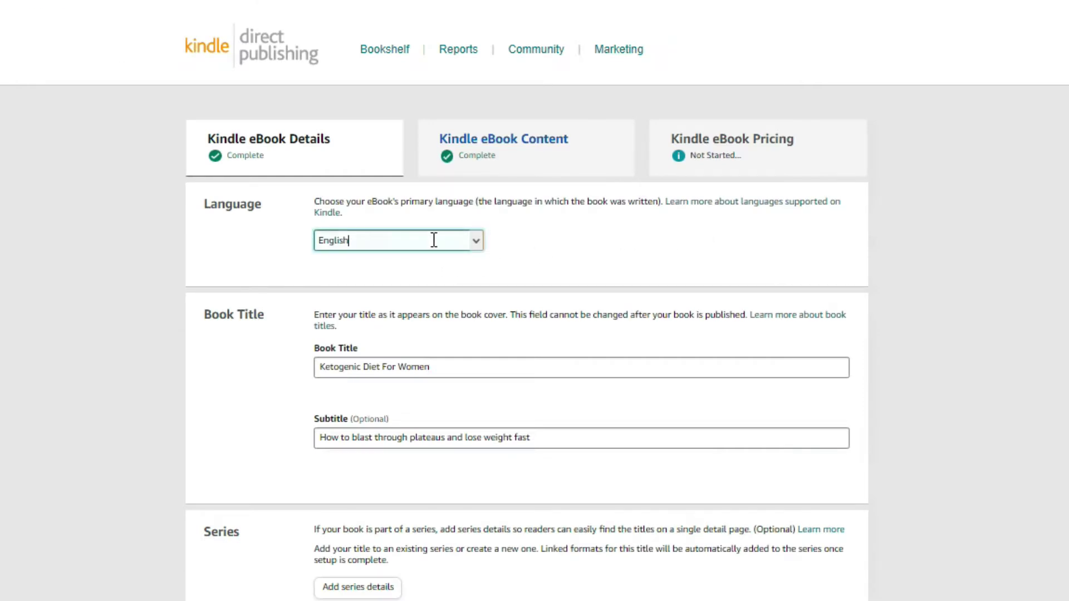
# Step: Review the eBook's primary language, book title and subtitle
pyautogui.scroll(-2, 219, 360)
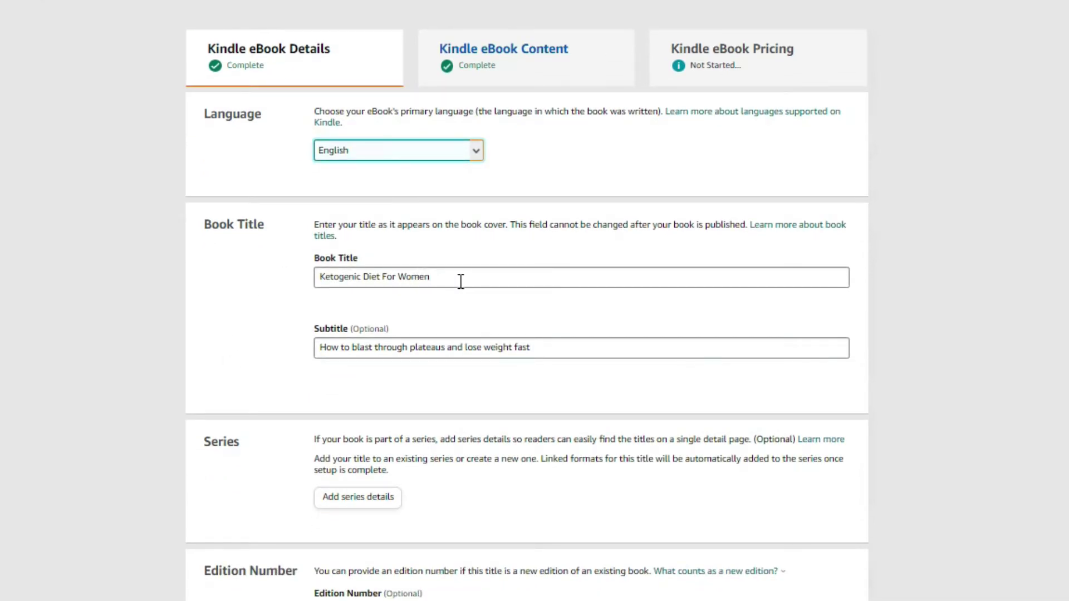
pyautogui.moveTo(461, 281); pyautogui.dragTo(287, 275)
pyautogui.moveTo(547, 350); pyautogui.dragTo(256, 342)
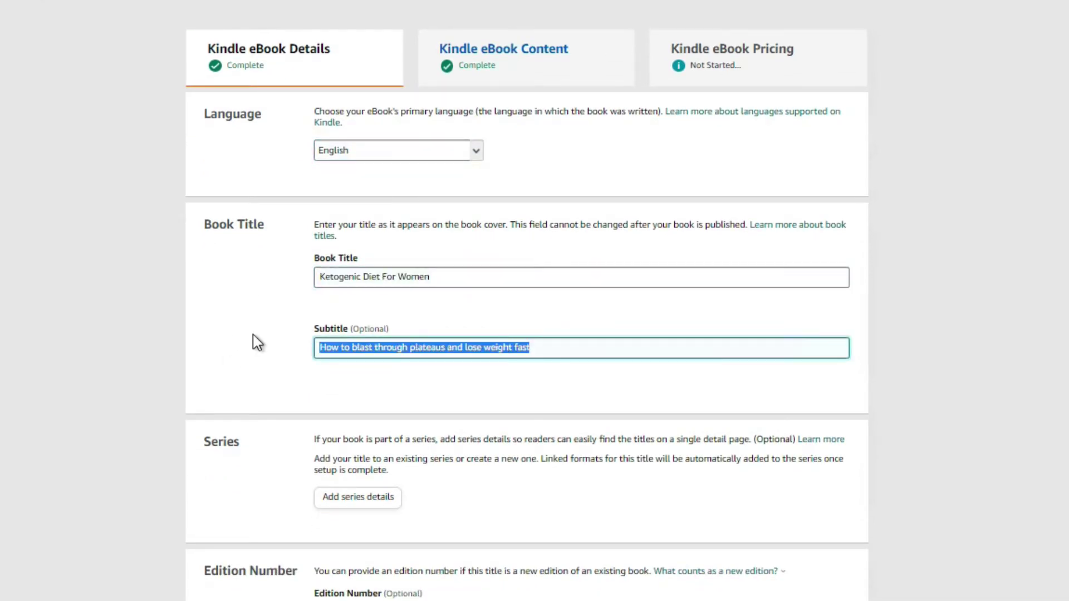
pyautogui.click(256, 343)
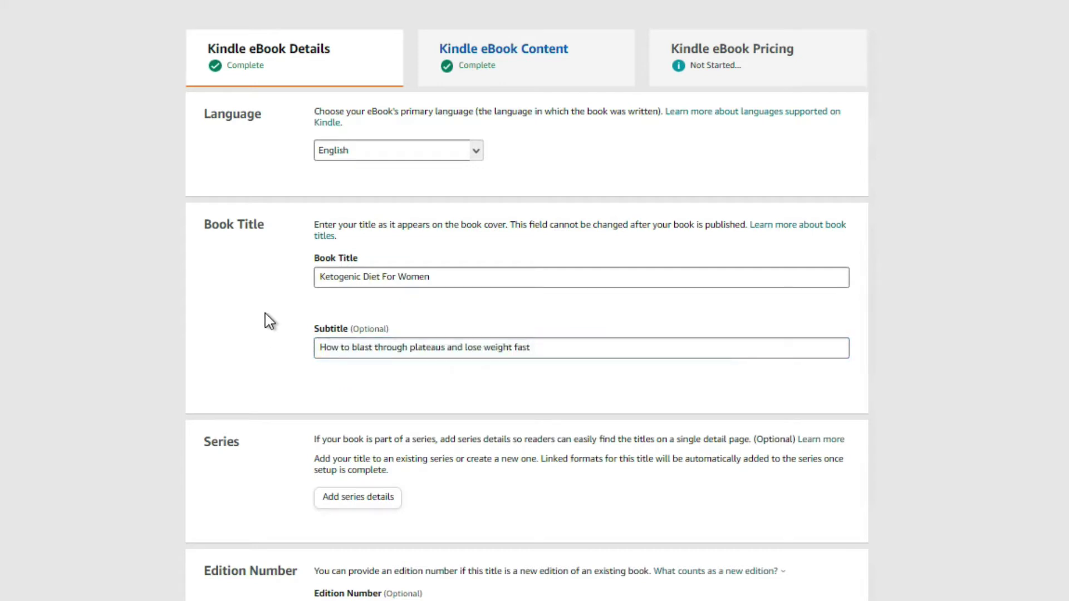
pyautogui.click(455, 276)
pyautogui.moveTo(455, 276); pyautogui.dragTo(271, 277)
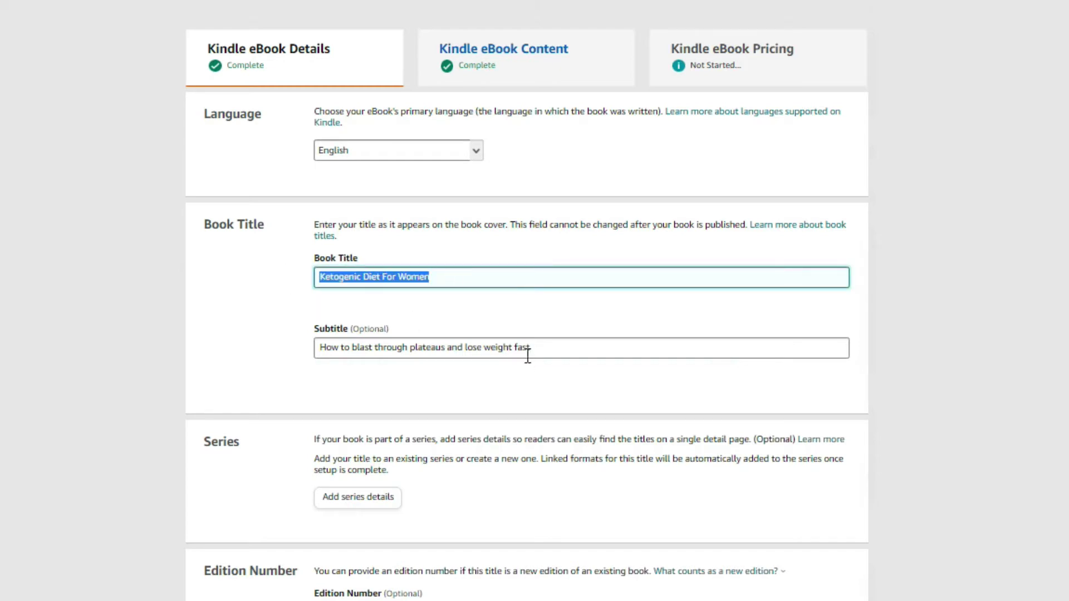
pyautogui.moveTo(538, 351); pyautogui.dragTo(309, 354)
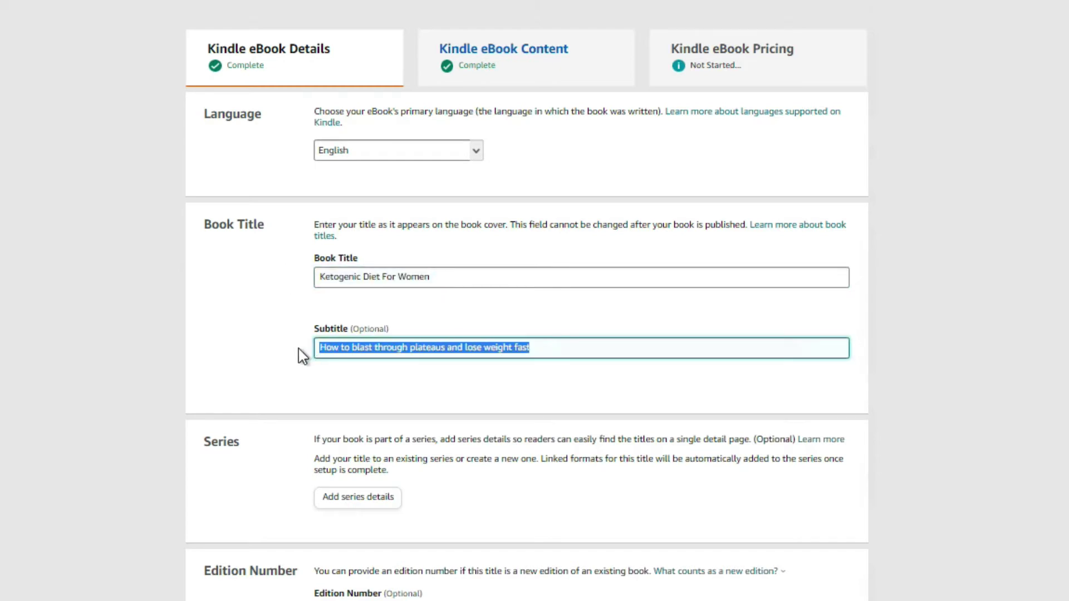
# Step: View the options for adding the title to a new or existing series and close them without choosing one
pyautogui.scroll(-2, 278, 367)
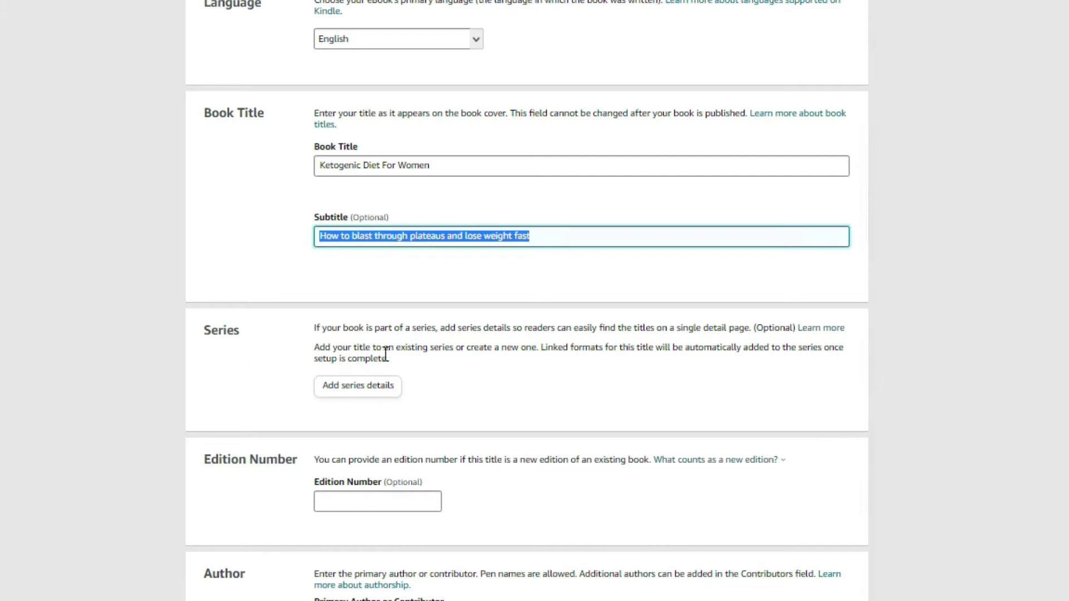
pyautogui.click(357, 390)
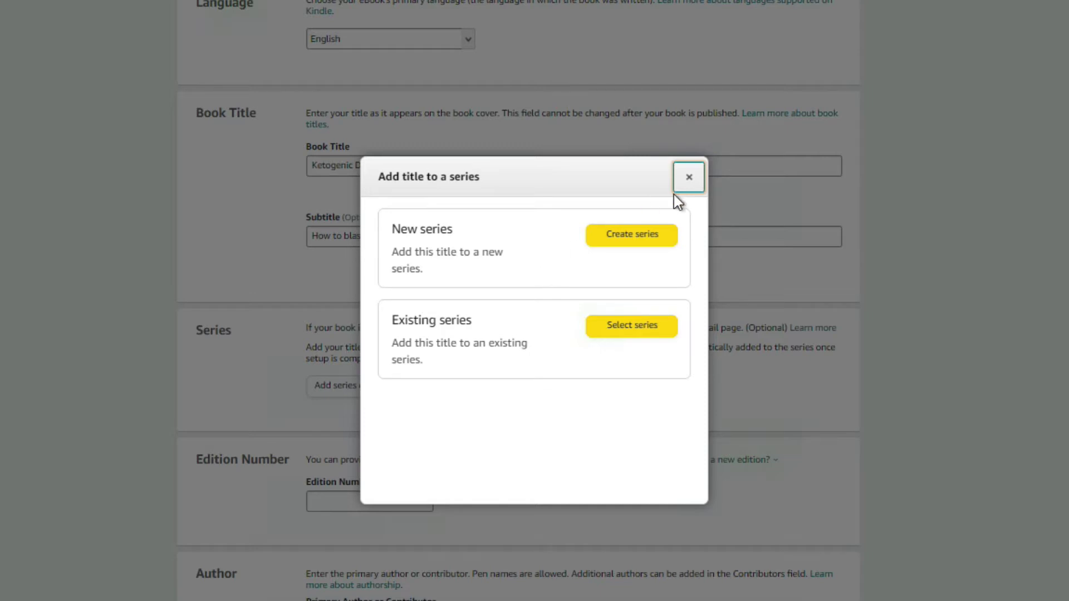
pyautogui.click(689, 177)
pyautogui.scroll(-1, 259, 417)
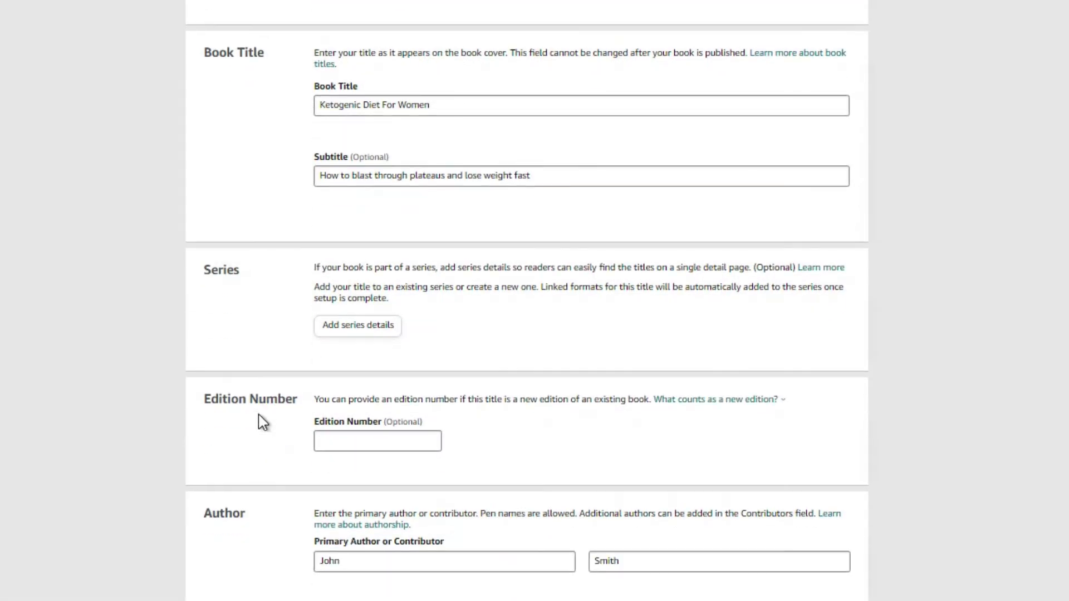
# Step: Review the edition number and primary author fields, and look through the available contributor roles without changing the selection
pyautogui.scroll(-1, 257, 415)
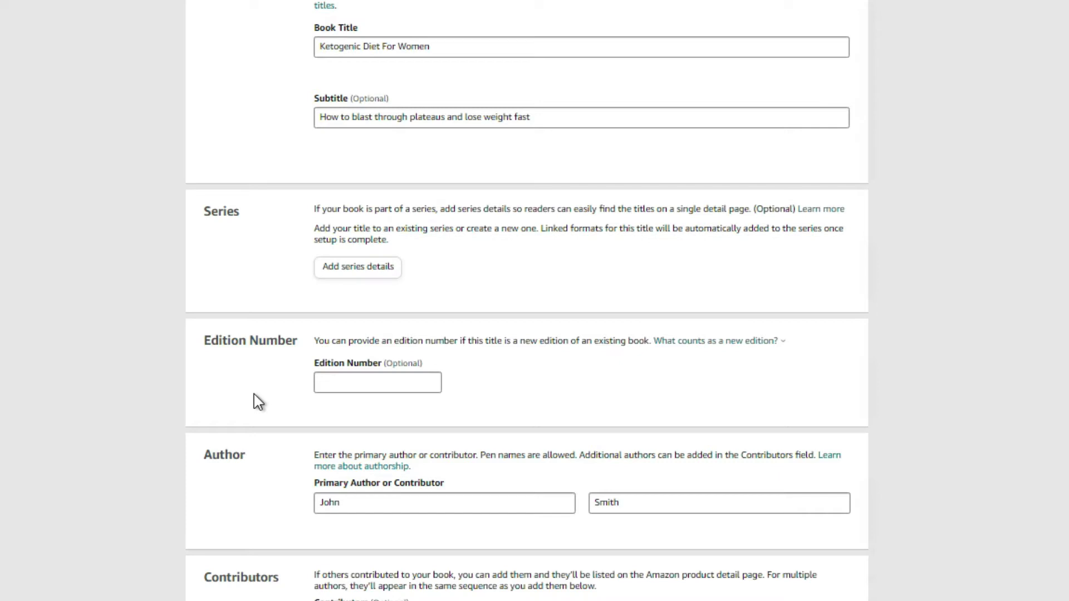
pyautogui.scroll(-2, 254, 394)
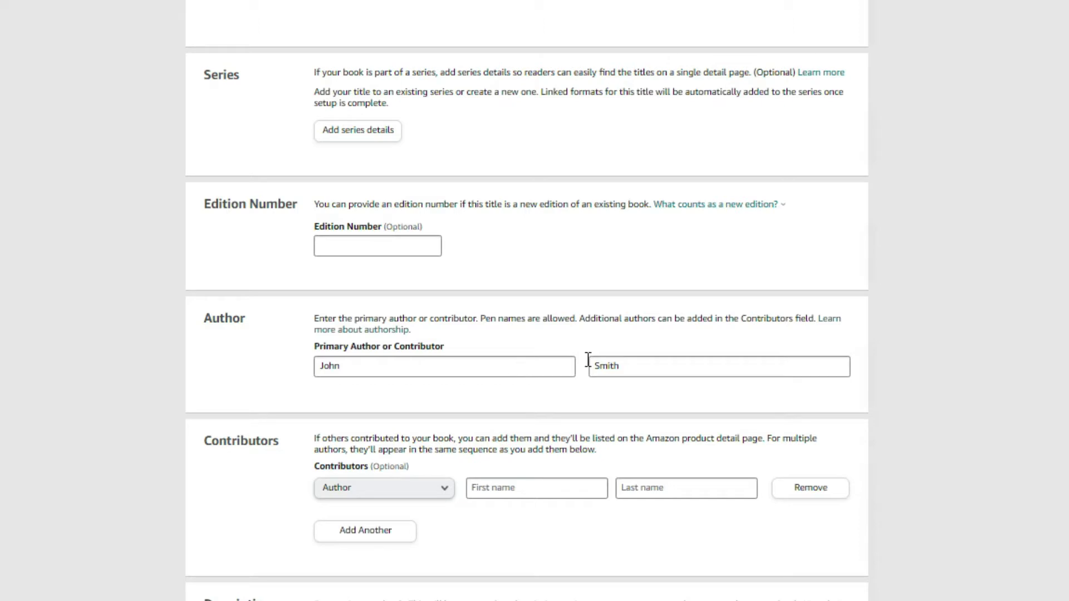
pyautogui.scroll(-1, 374, 384)
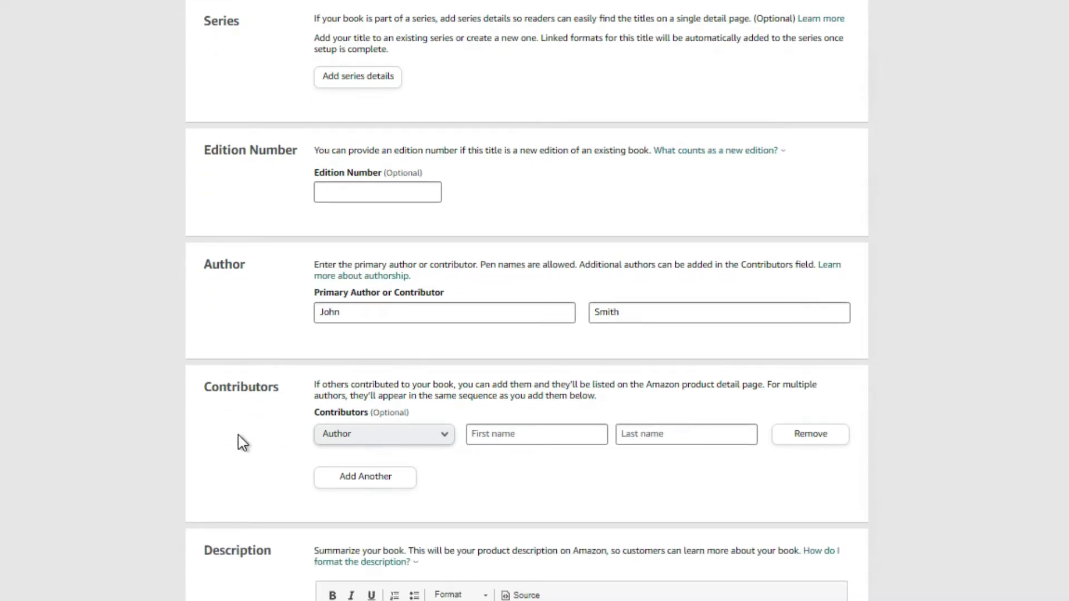
pyautogui.scroll(-1, 239, 444)
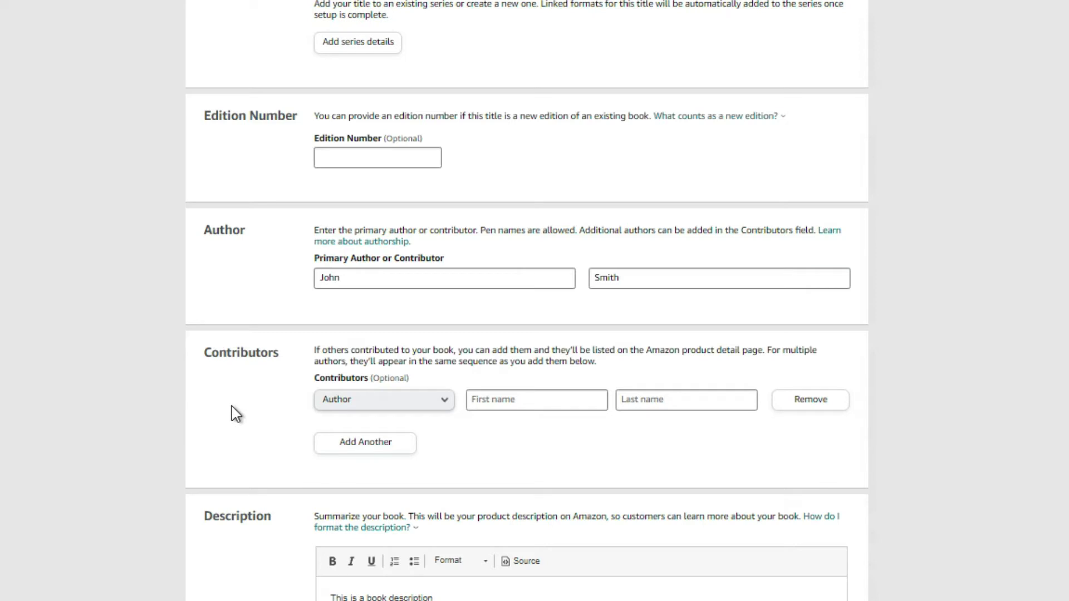
pyautogui.click(402, 404)
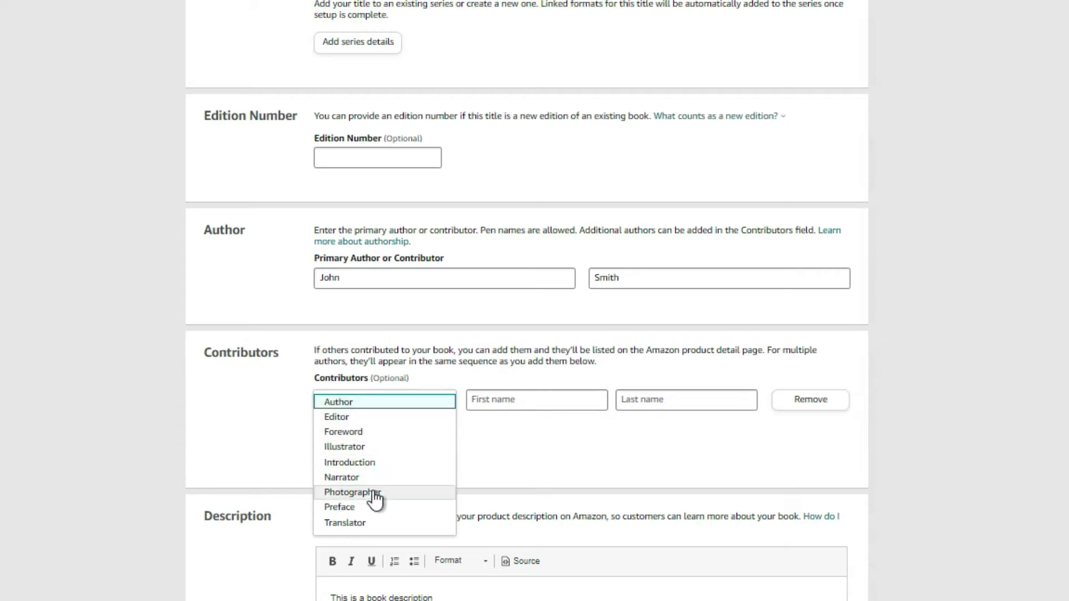
pyautogui.click(222, 403)
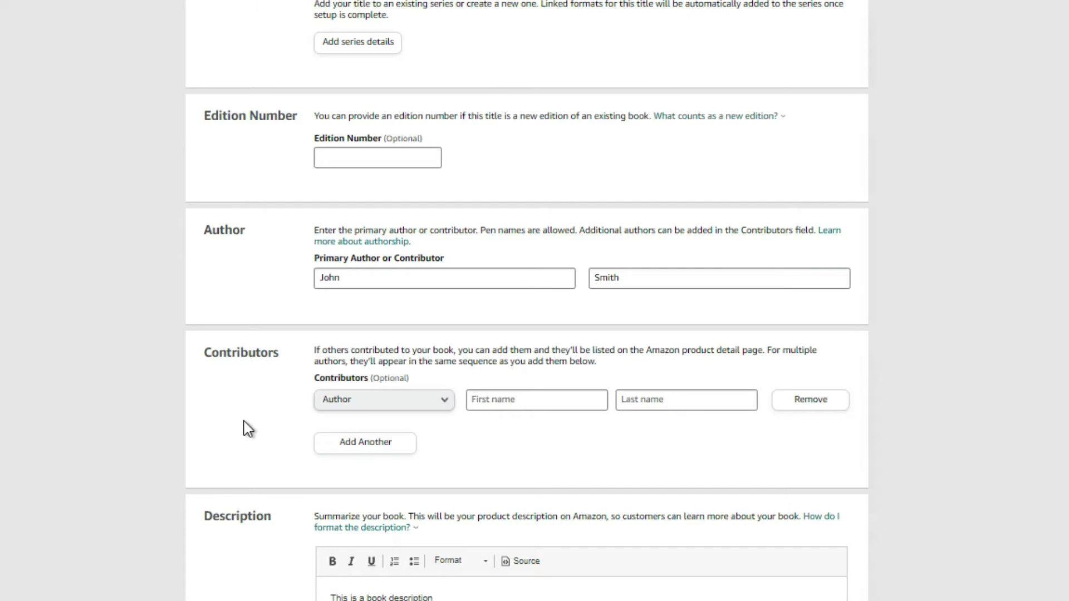
# Step: Switch to the Publishwide blurb preview tool and copy the formatted book description as HTML for KDP
pyautogui.scroll(-5, 243, 429)
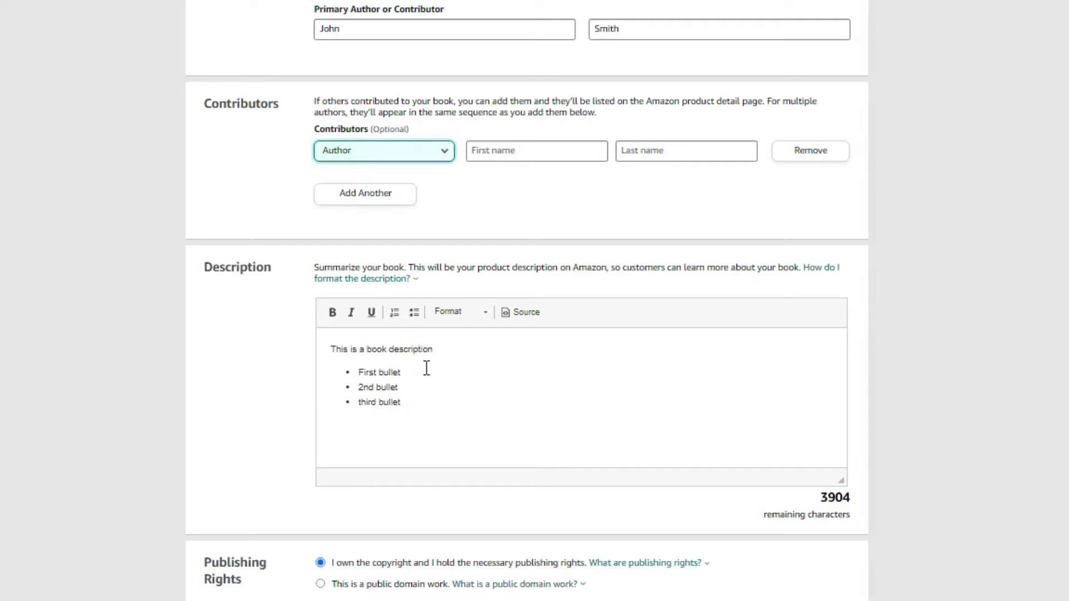
pyautogui.scroll(1, 426, 369)
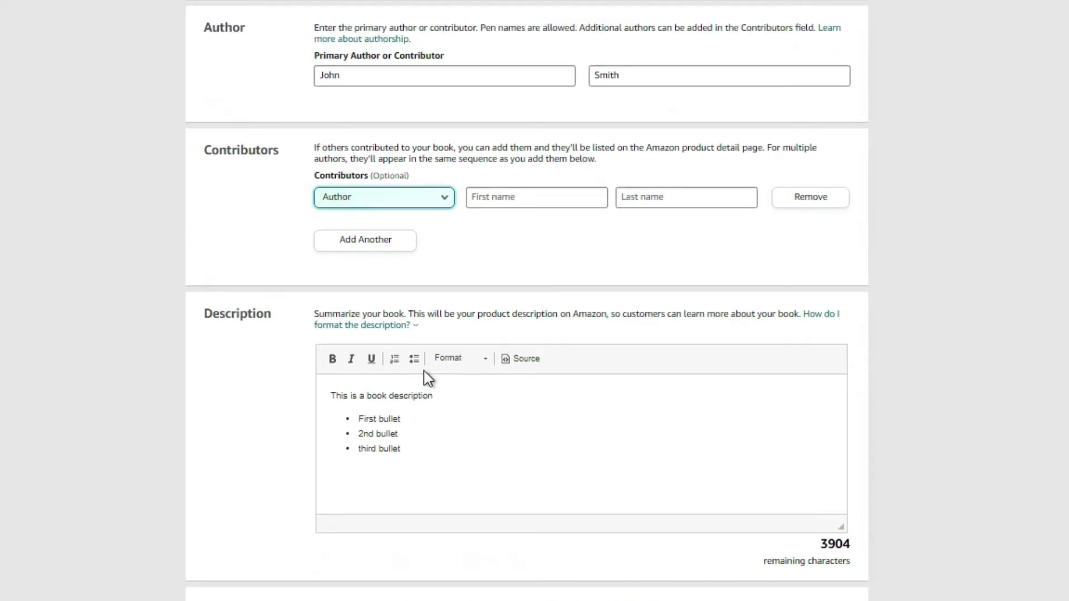
pyautogui.click(213, 19)
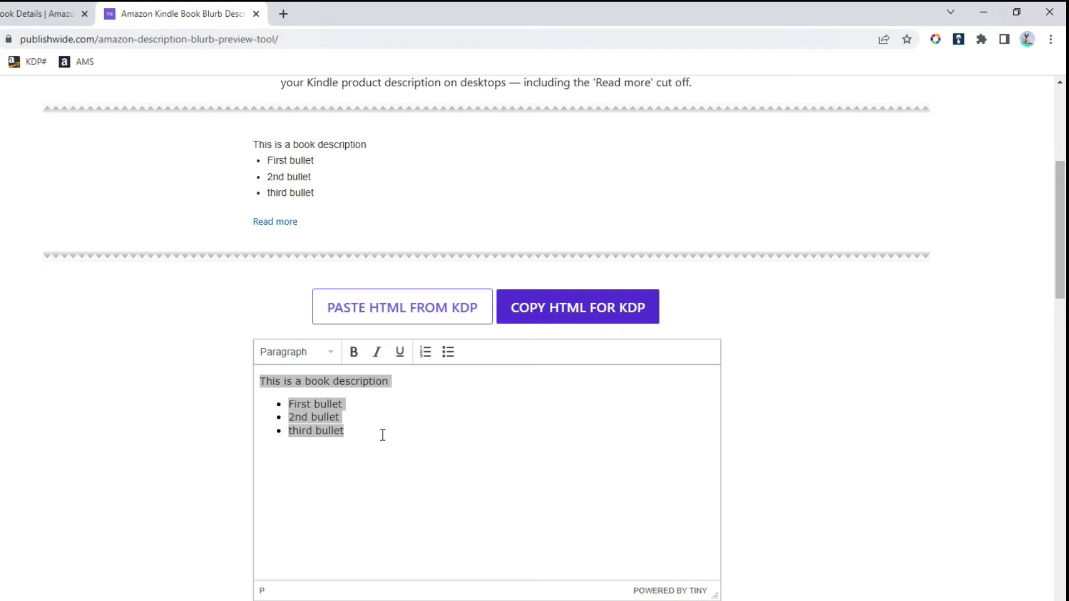
pyautogui.moveTo(362, 432); pyautogui.dragTo(413, 425)
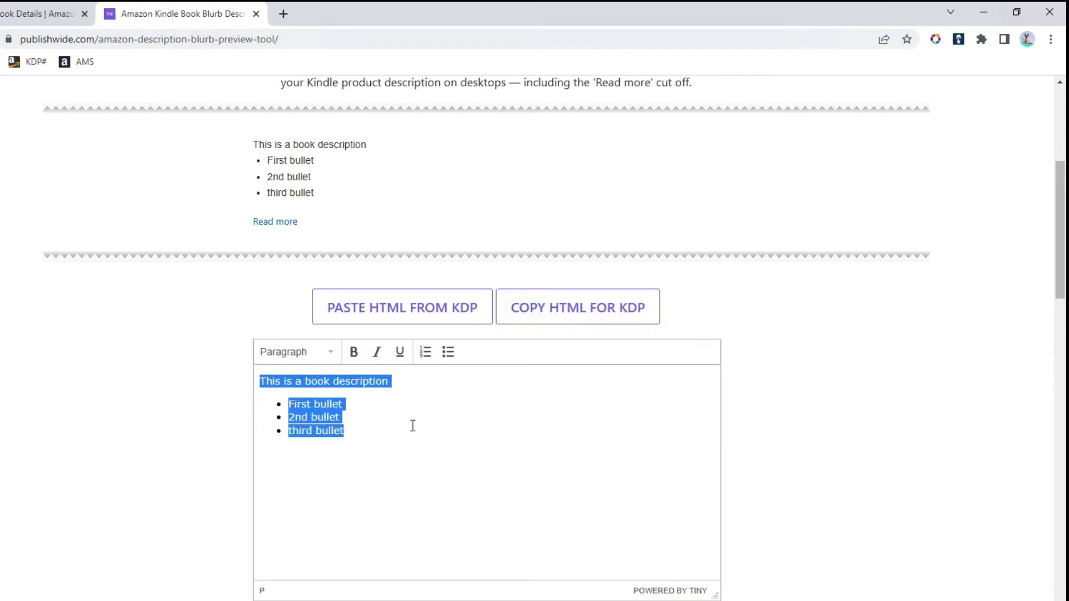
pyautogui.click(377, 426)
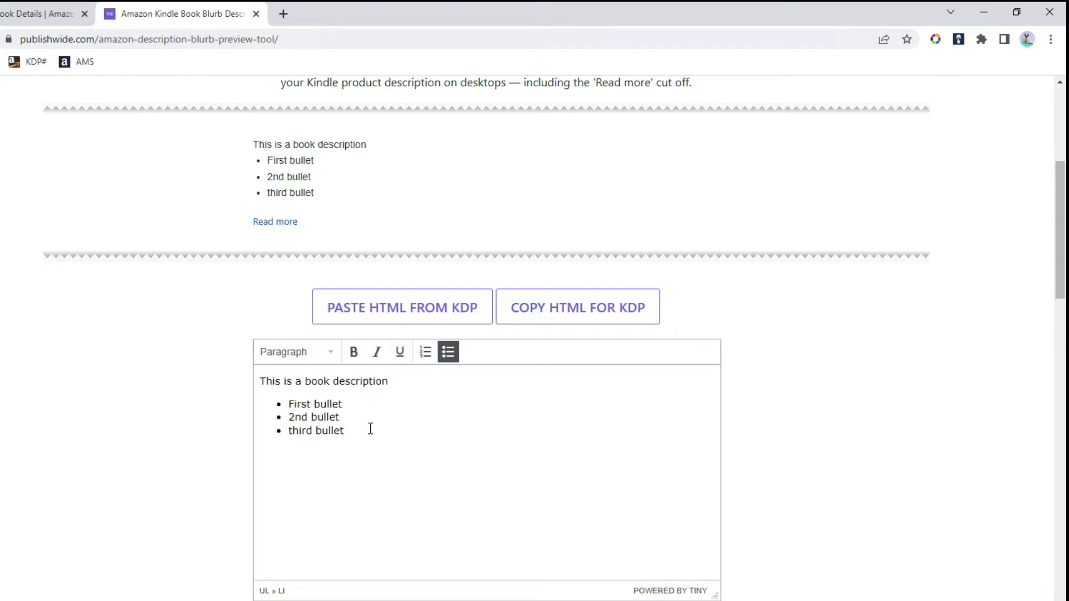
pyautogui.click(536, 310)
# Step: Back in the KDP eBook details, replace the description's source code with the copied HTML and return to the formatted view
pyautogui.click(65, 14)
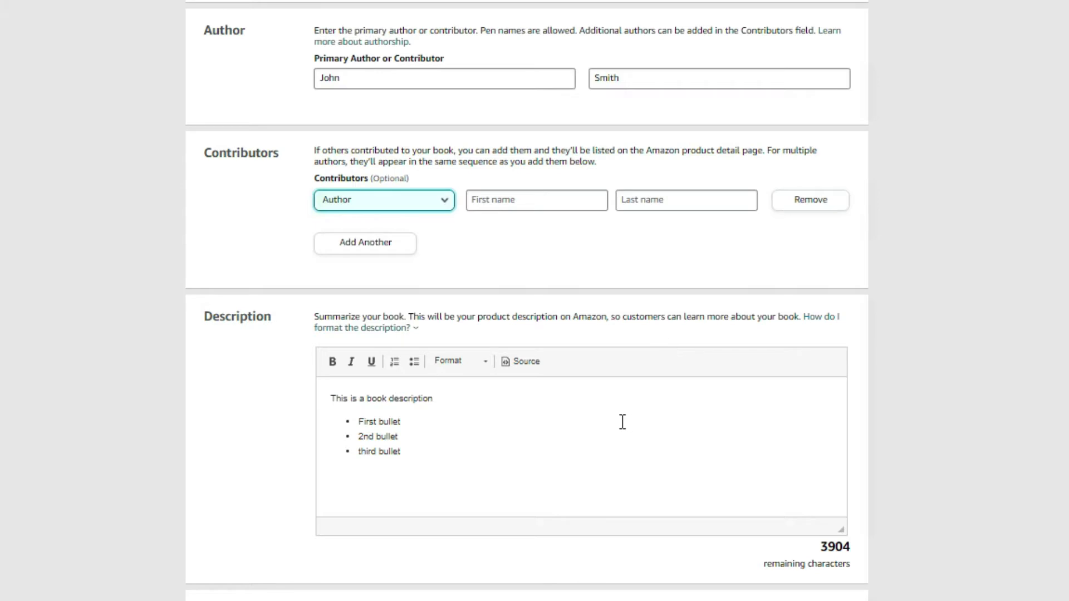
pyautogui.click(528, 365)
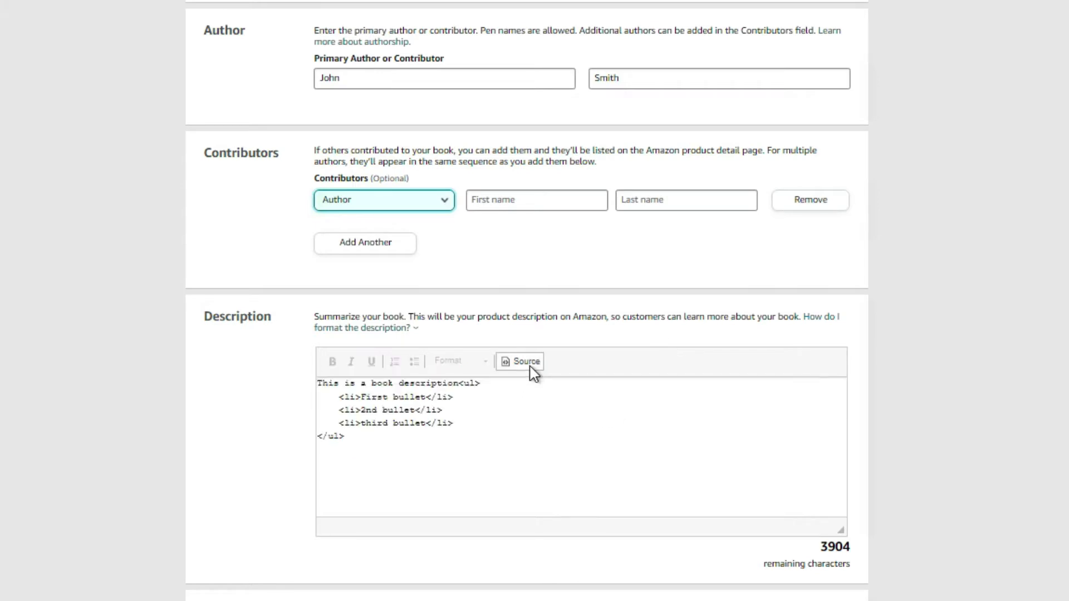
pyautogui.moveTo(381, 444); pyautogui.dragTo(315, 370)
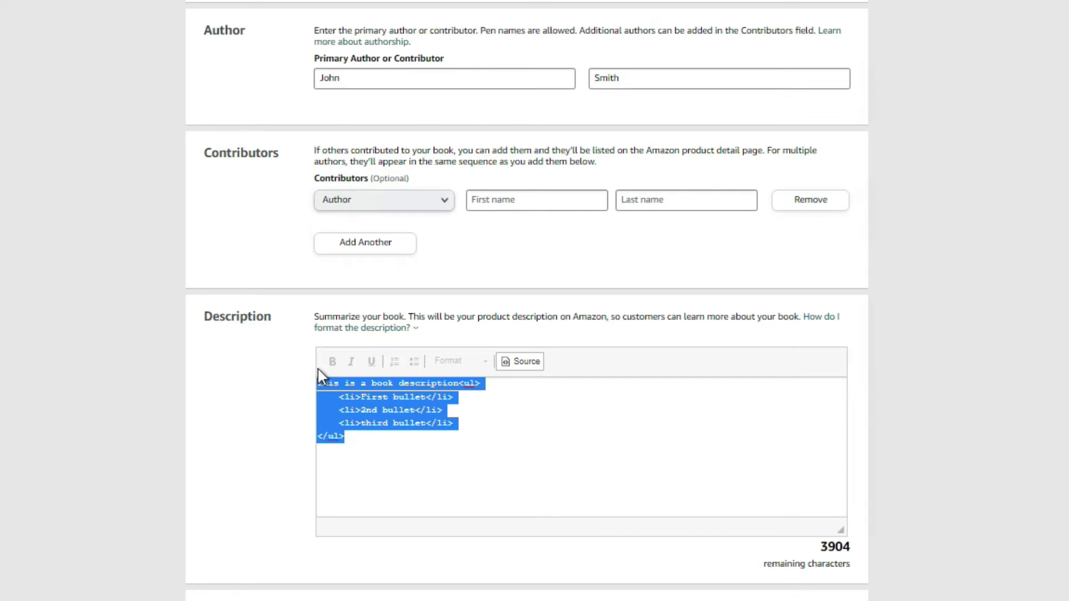
pyautogui.hotkey('ctrl', 'v')
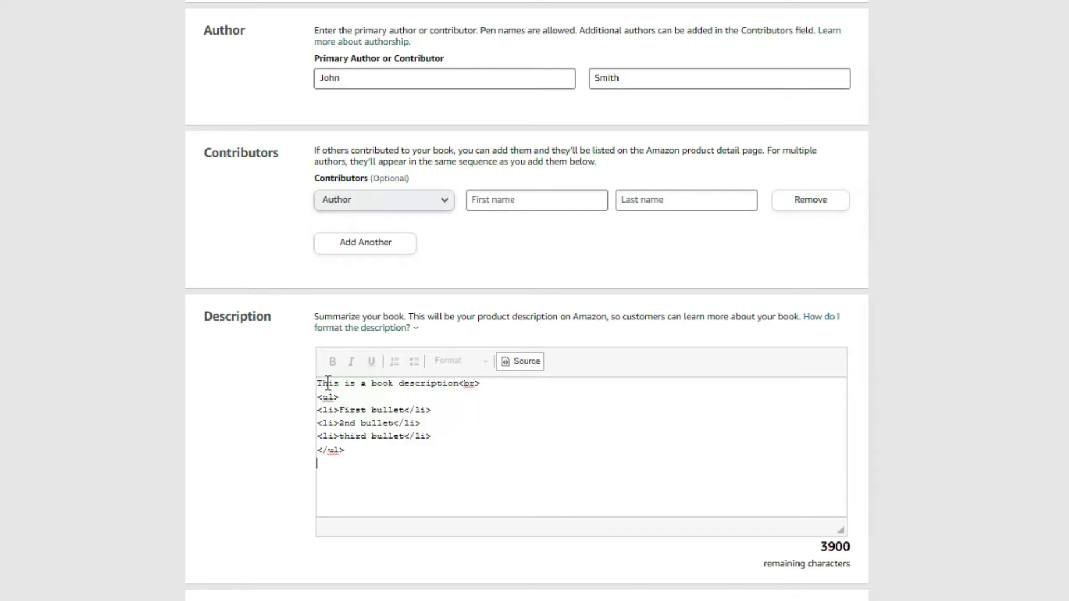
pyautogui.doubleClick(461, 384)
pyautogui.doubleClick(323, 397)
pyautogui.click(368, 465)
pyautogui.click(528, 365)
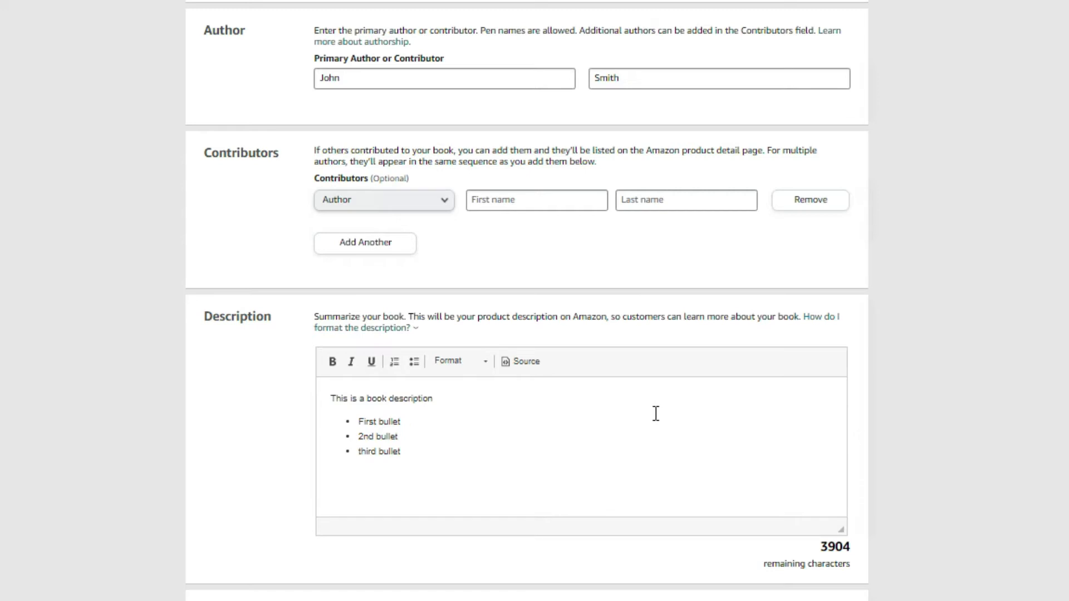
# Step: Check the formatted intro line and bullet list in the book description
pyautogui.moveTo(425, 451); pyautogui.dragTo(316, 392)
pyautogui.click(522, 435)
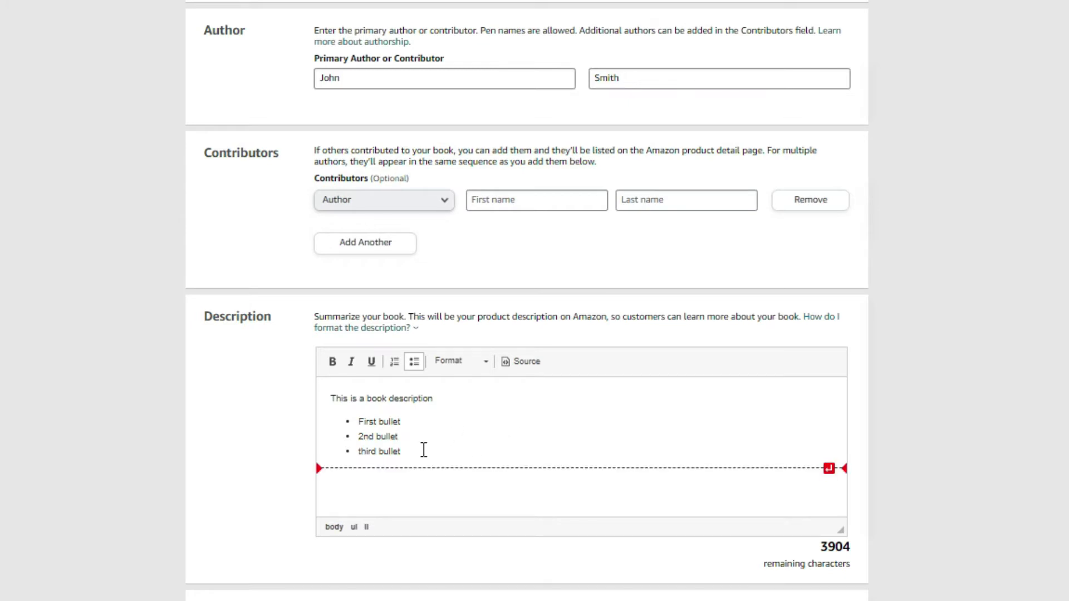
pyautogui.moveTo(420, 456); pyautogui.dragTo(321, 398)
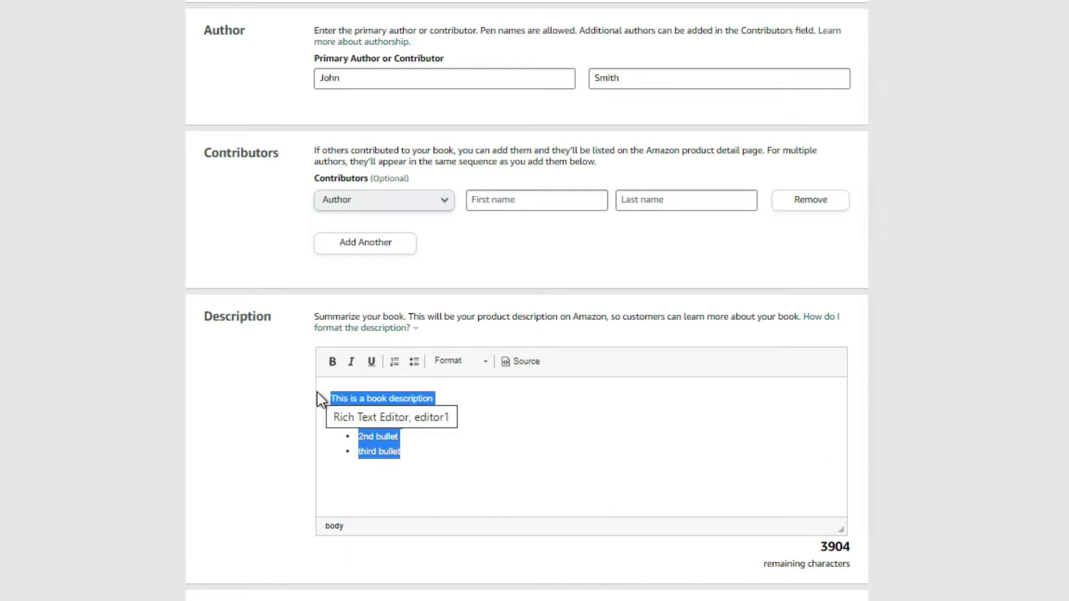
pyautogui.click(250, 406)
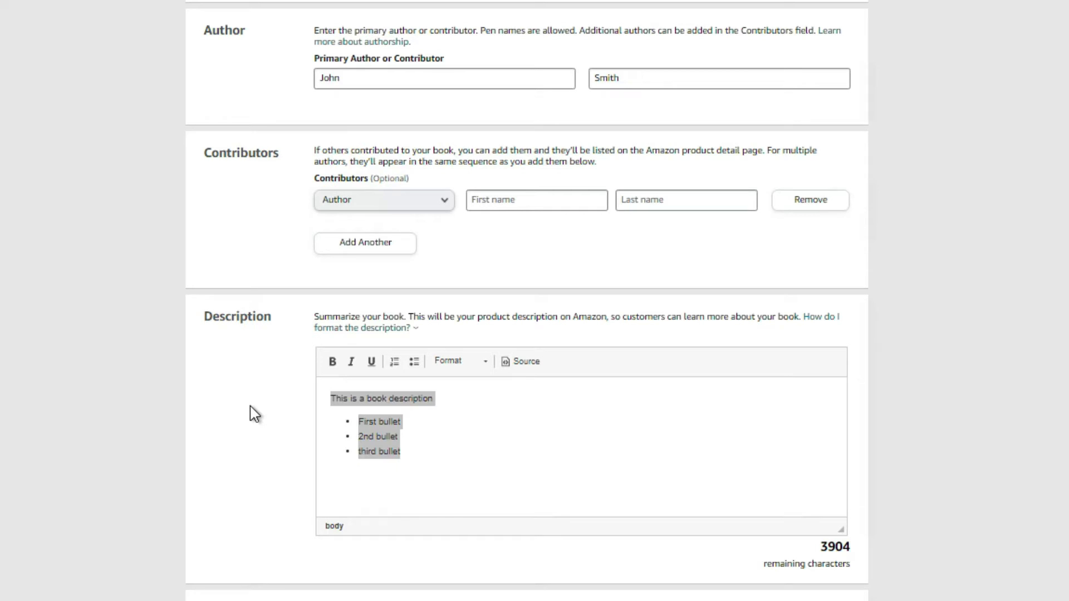
# Step: Review the publishing rights choice and the book's search keyword fields
pyautogui.scroll(-3, 249, 406)
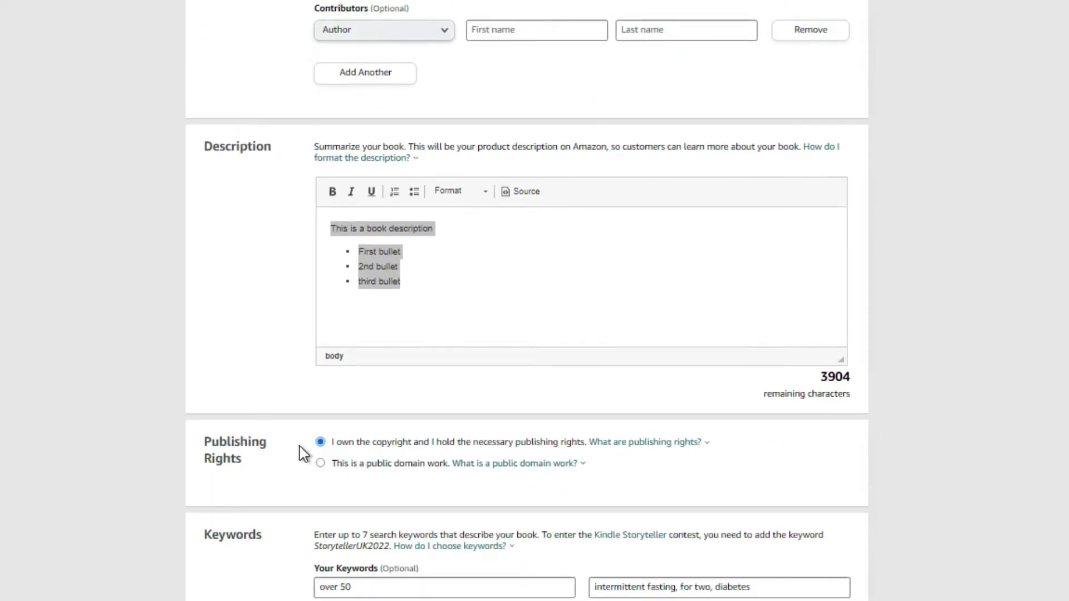
pyautogui.scroll(1, 303, 453)
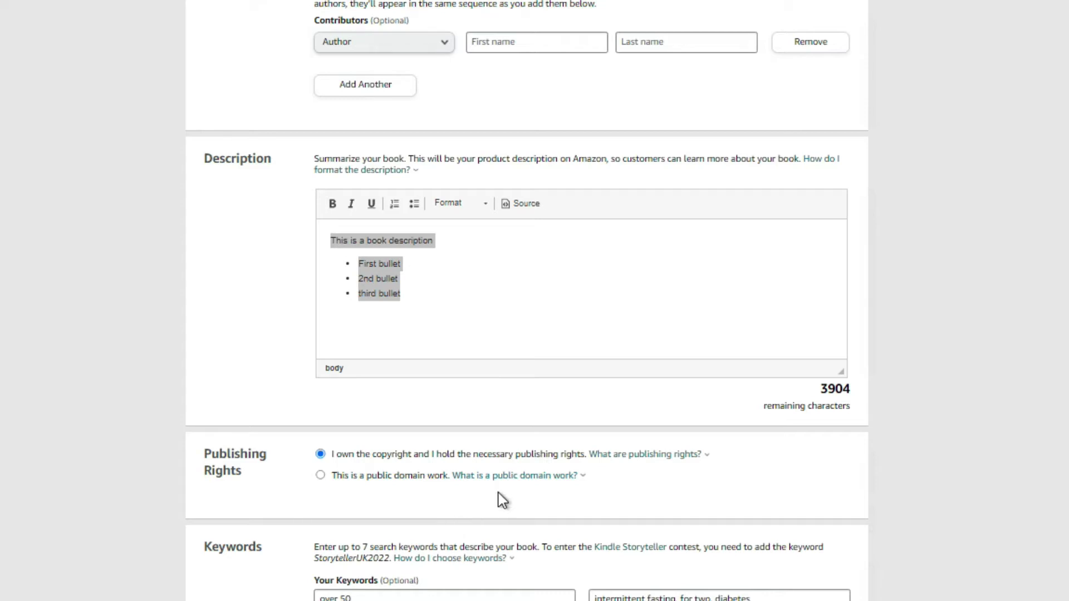
pyautogui.scroll(-4, 481, 487)
pyautogui.scroll(1, 481, 481)
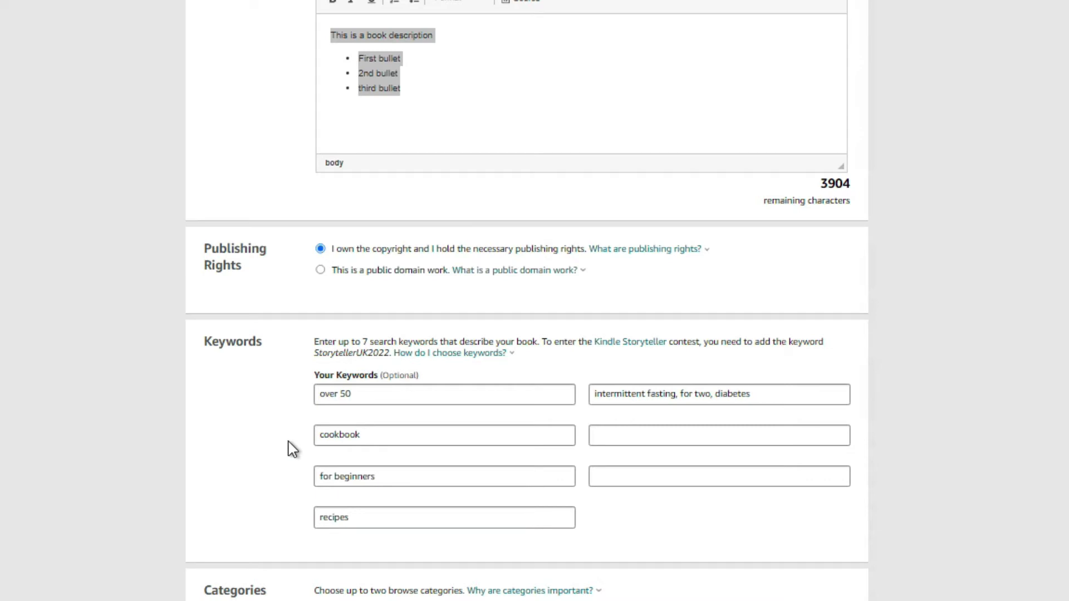
pyautogui.scroll(1, 267, 440)
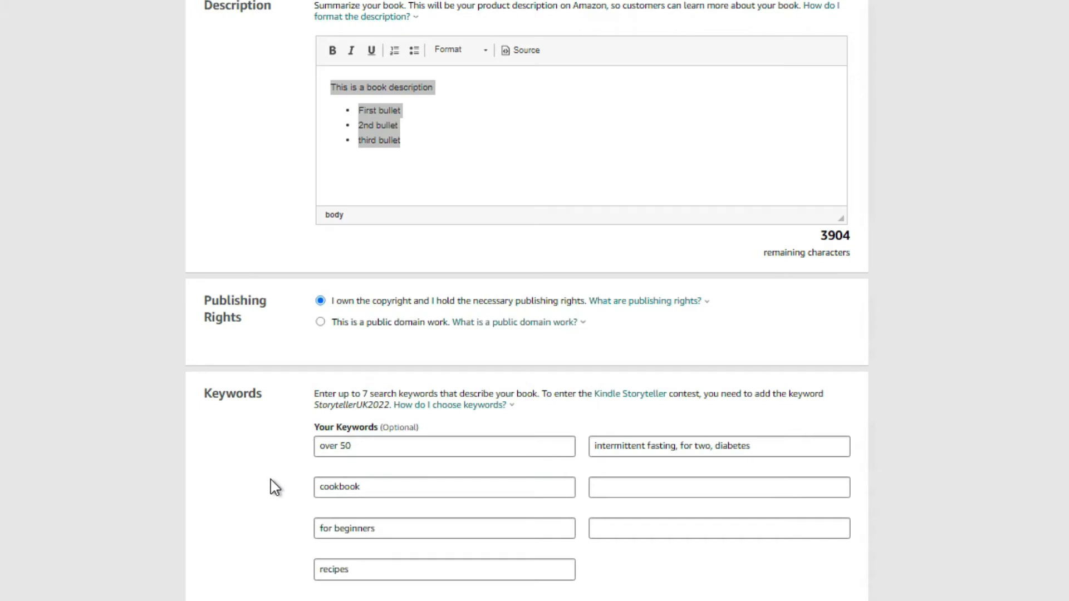
pyautogui.scroll(1, 260, 490)
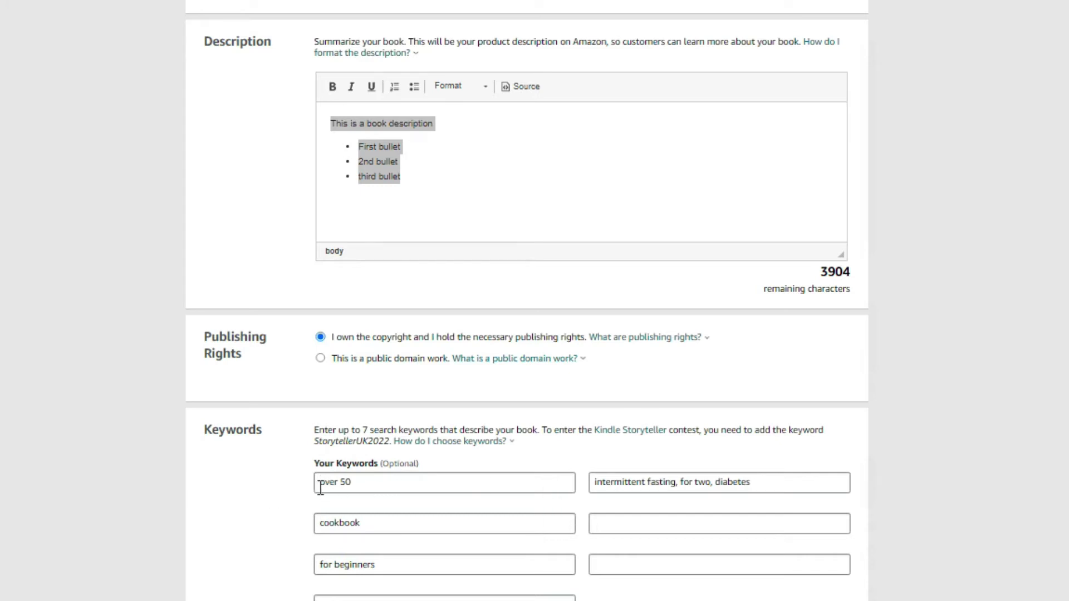
# Step: Examine the first keyword, "over 50", and compare it with the book title and subtitle
pyautogui.moveTo(320, 486); pyautogui.dragTo(326, 486)
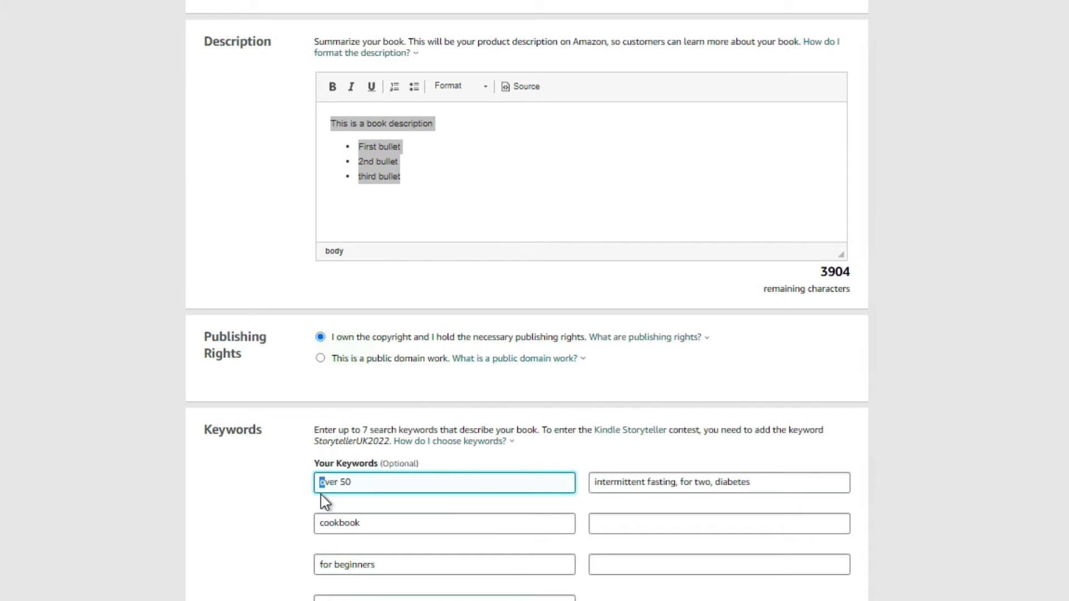
pyautogui.click(321, 488)
pyautogui.moveTo(319, 486); pyautogui.dragTo(386, 477)
pyautogui.click(366, 490)
pyautogui.scroll(20, 342, 511)
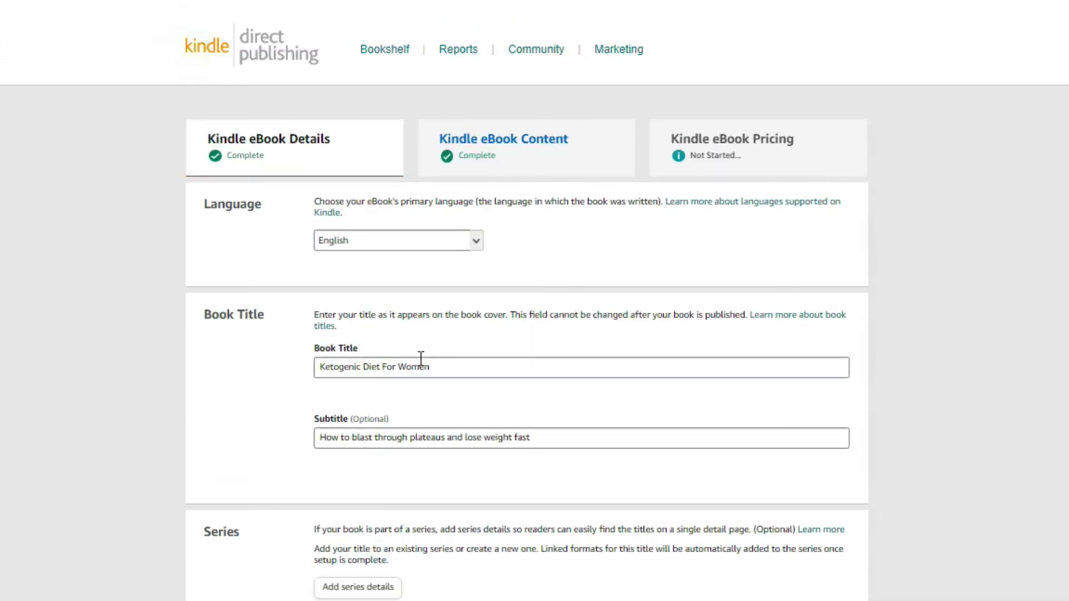
pyautogui.scroll(-15, 399, 451)
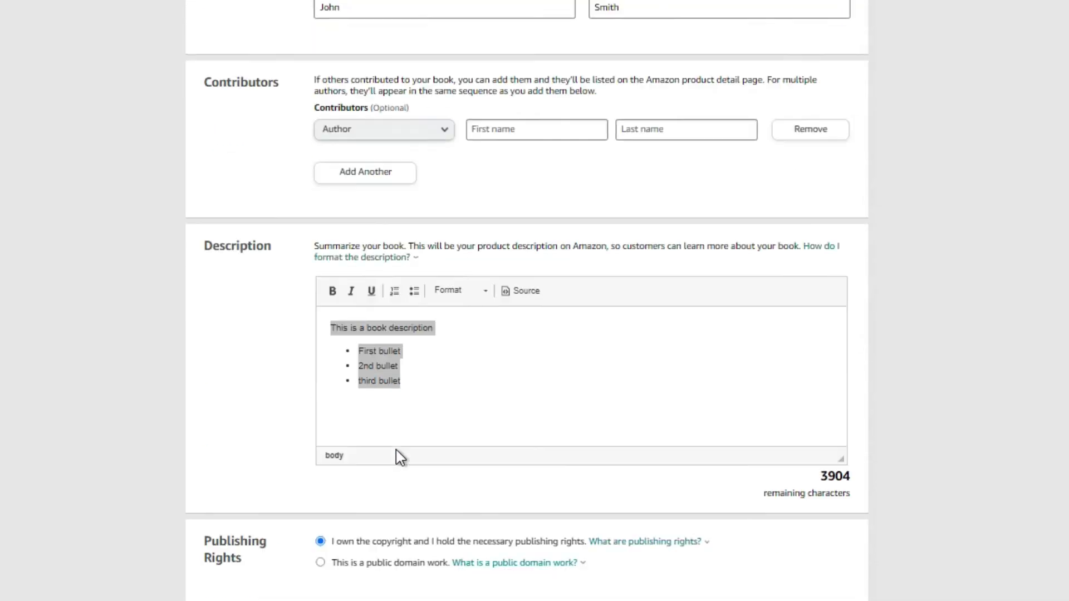
# Step: Examine the single-phrase entries "over 50" and "cookbook" in the book's keyword fields
pyautogui.scroll(-3, 393, 453)
pyautogui.click(390, 546)
pyautogui.scroll(-1, 388, 547)
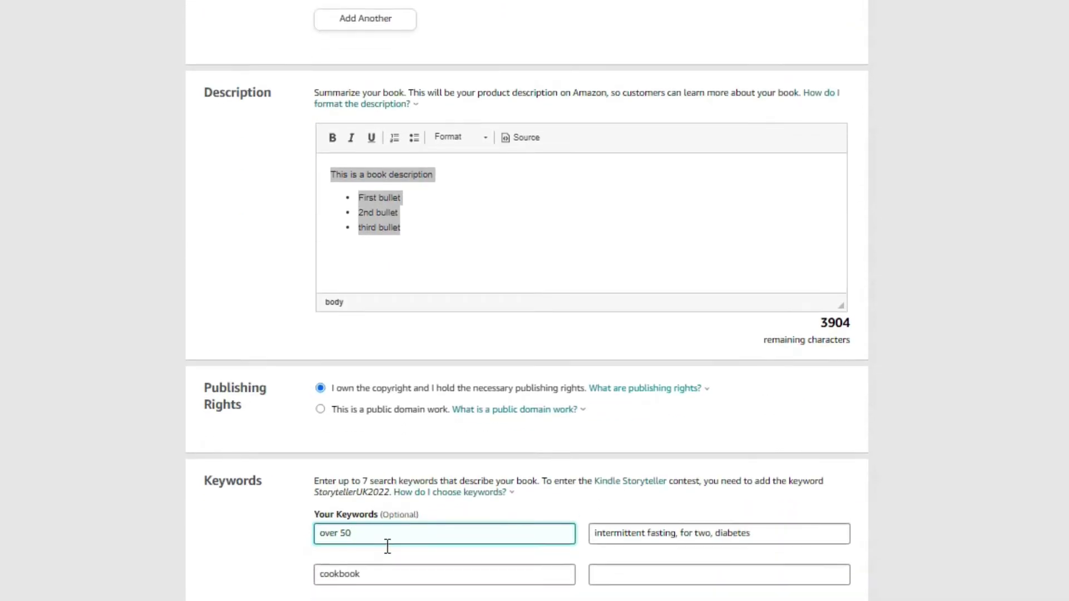
pyautogui.scroll(1, 389, 550)
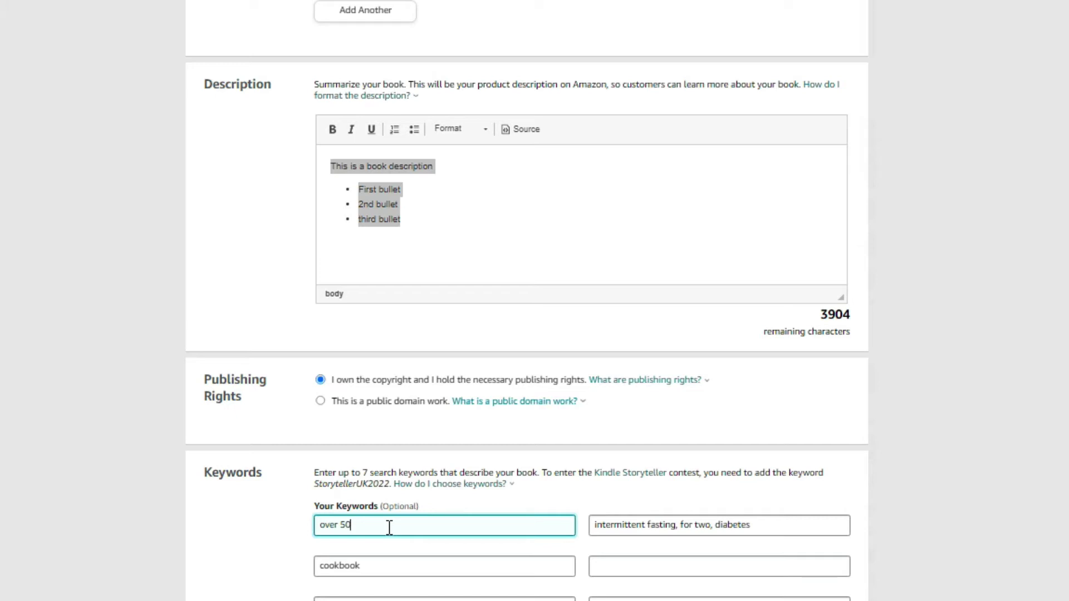
pyautogui.press('Tab')
pyautogui.click(466, 525)
pyautogui.tripleClick(317, 525)
pyautogui.tripleClick(406, 567)
pyautogui.click(289, 564)
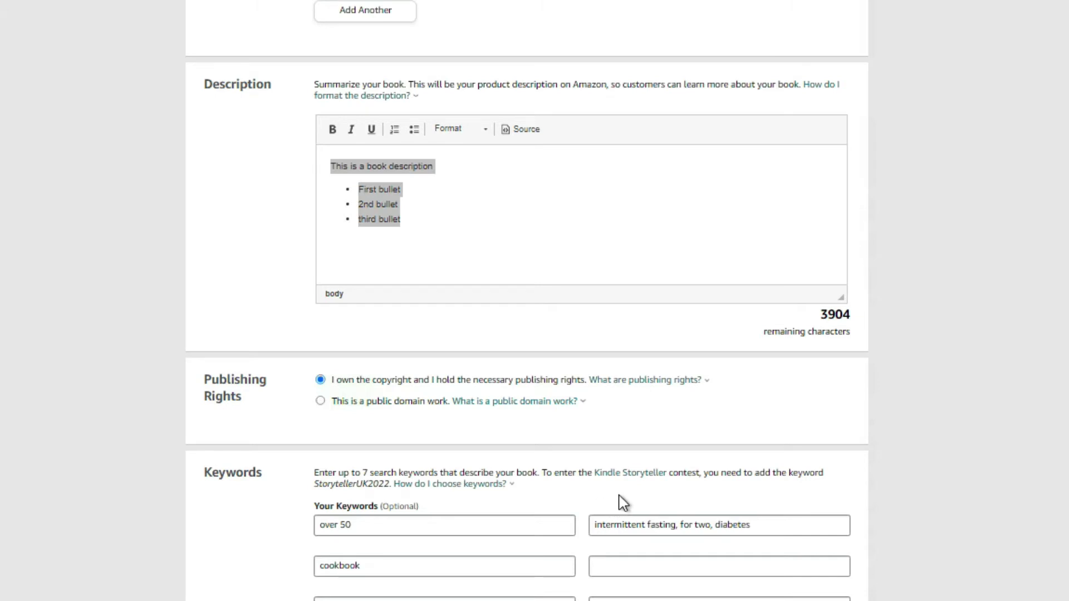
# Step: Examine the keyword field that combines several phrases, "intermittent fasting, for two, diabetes", and the empty keyword field below it
pyautogui.click(794, 568)
pyautogui.press('Tab')
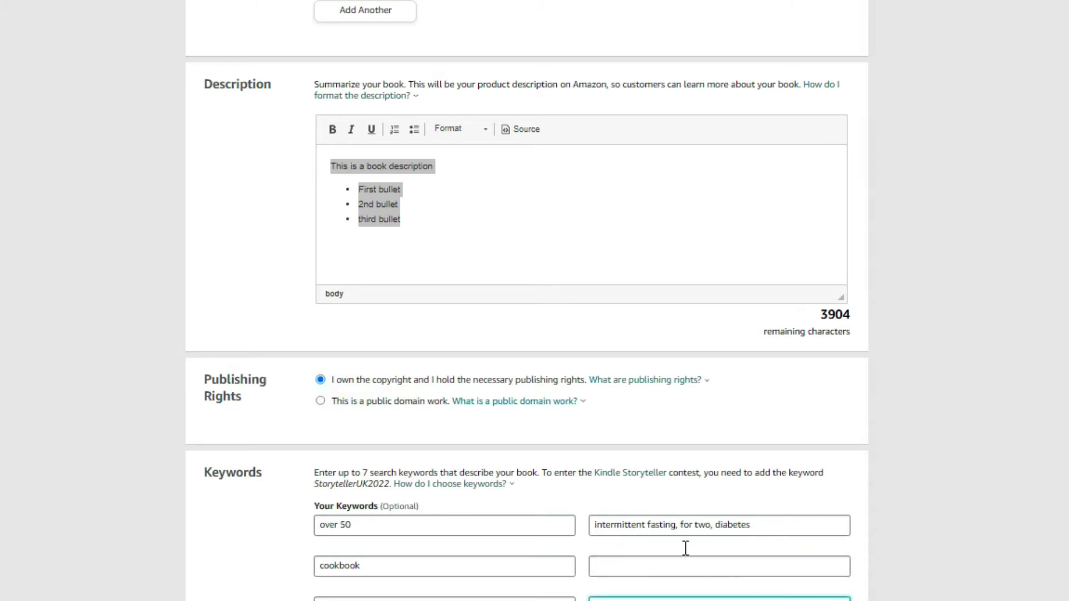
pyautogui.moveTo(594, 526); pyautogui.dragTo(688, 525)
pyautogui.click(753, 529)
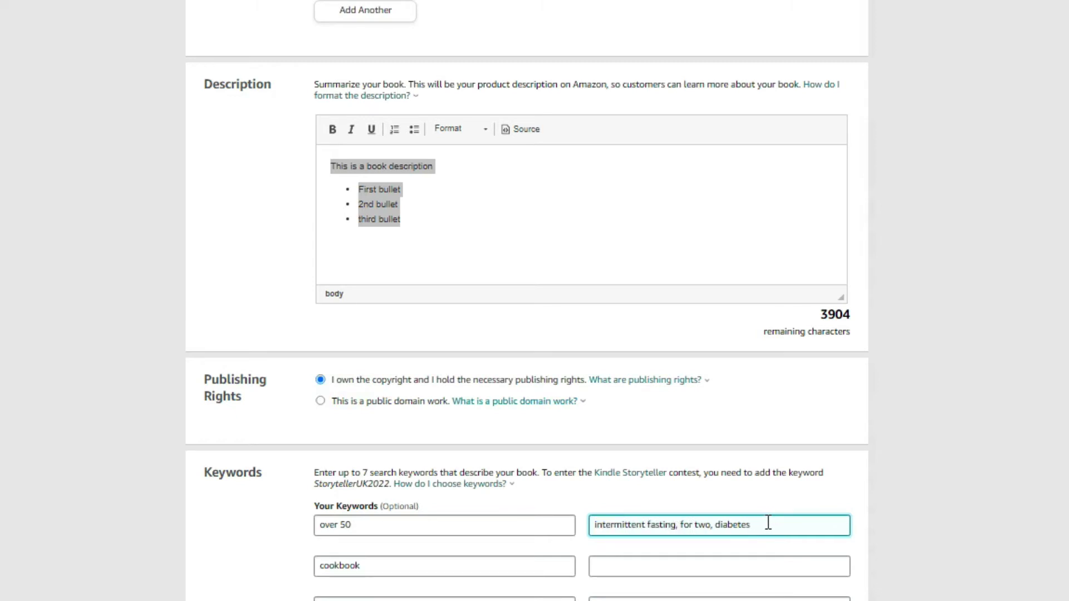
pyautogui.moveTo(768, 522); pyautogui.dragTo(594, 520)
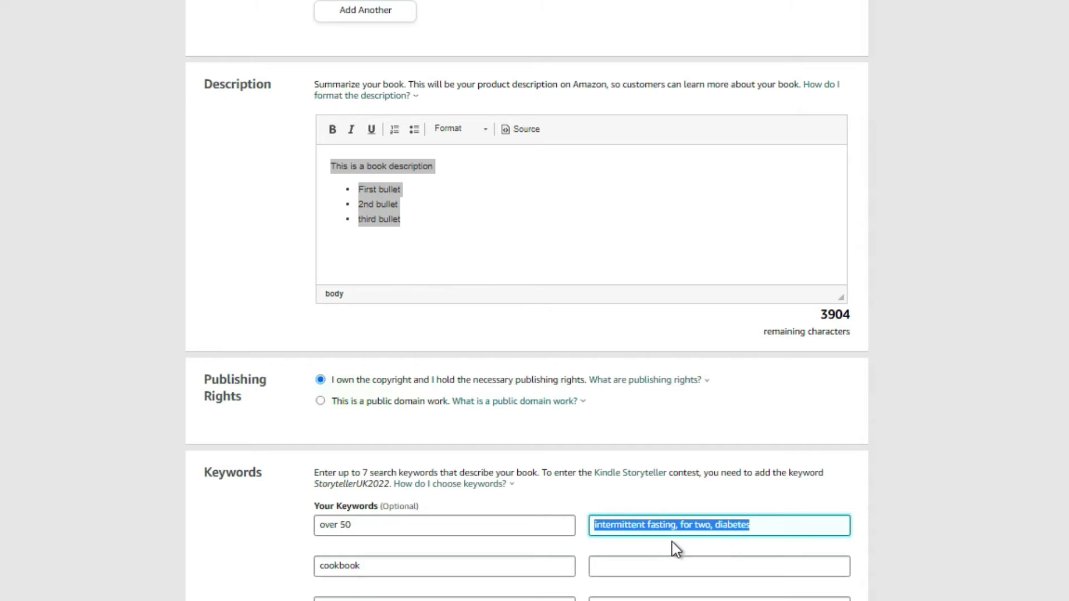
pyautogui.click(674, 569)
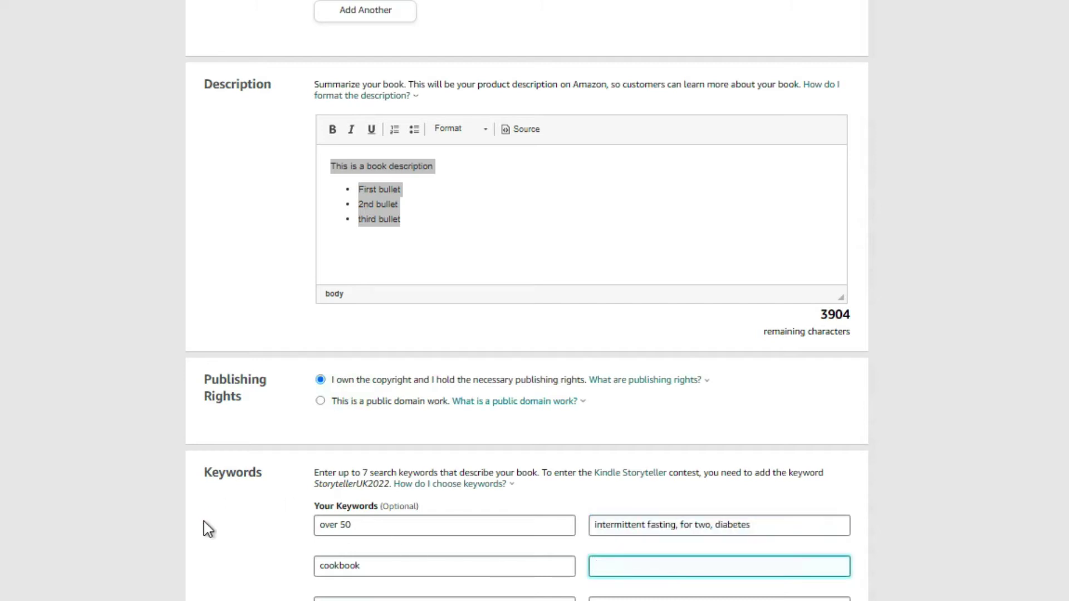
# Step: Inspect the book's category selection dialog and close it without changing the two selected categories
pyautogui.scroll(-2, 226, 524)
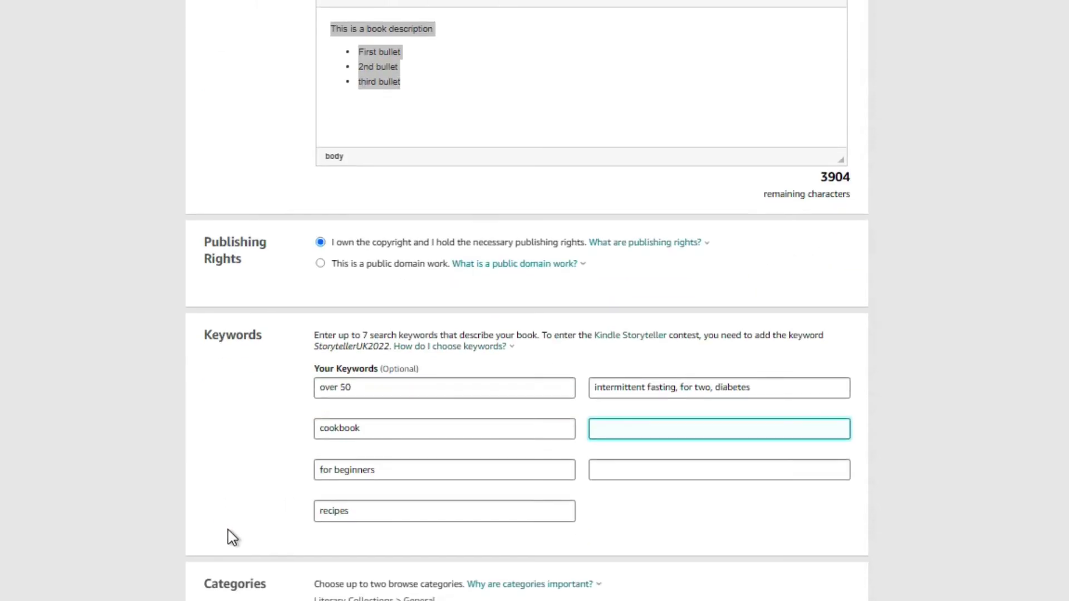
pyautogui.scroll(-2, 241, 512)
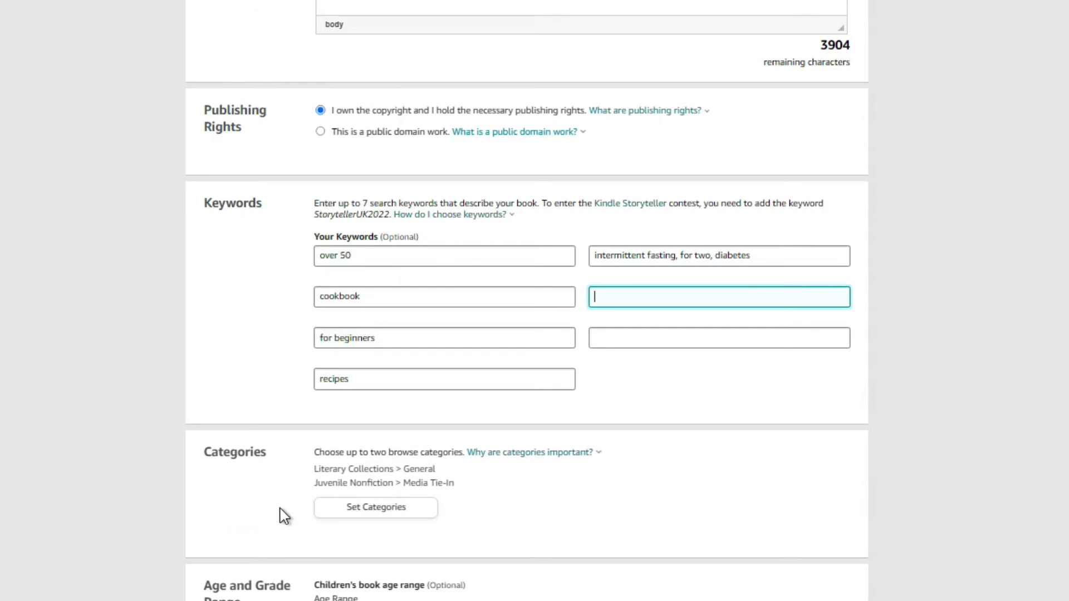
pyautogui.click(361, 508)
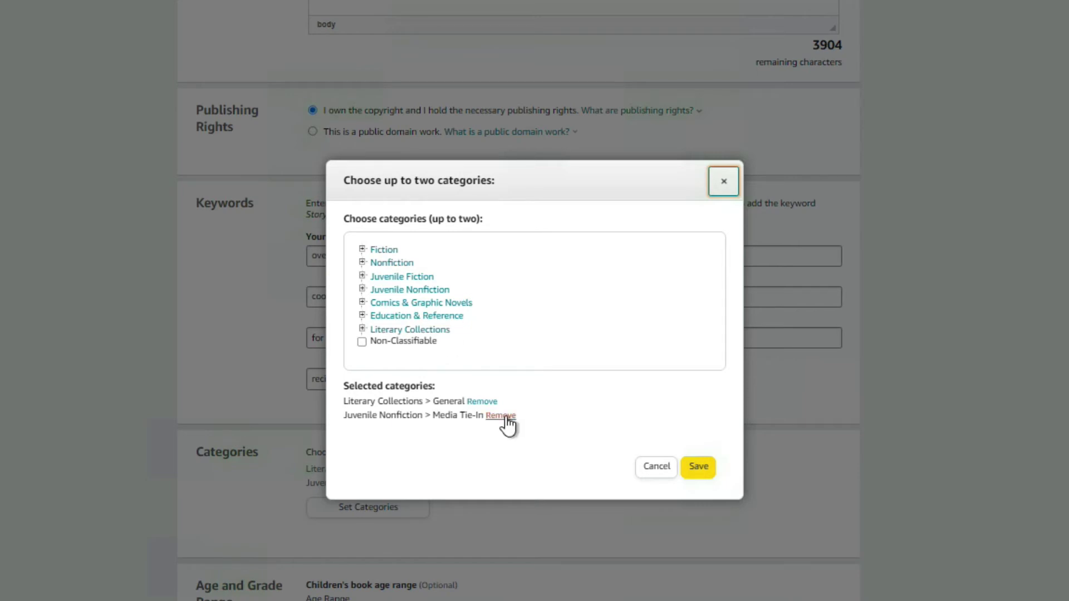
pyautogui.click(724, 187)
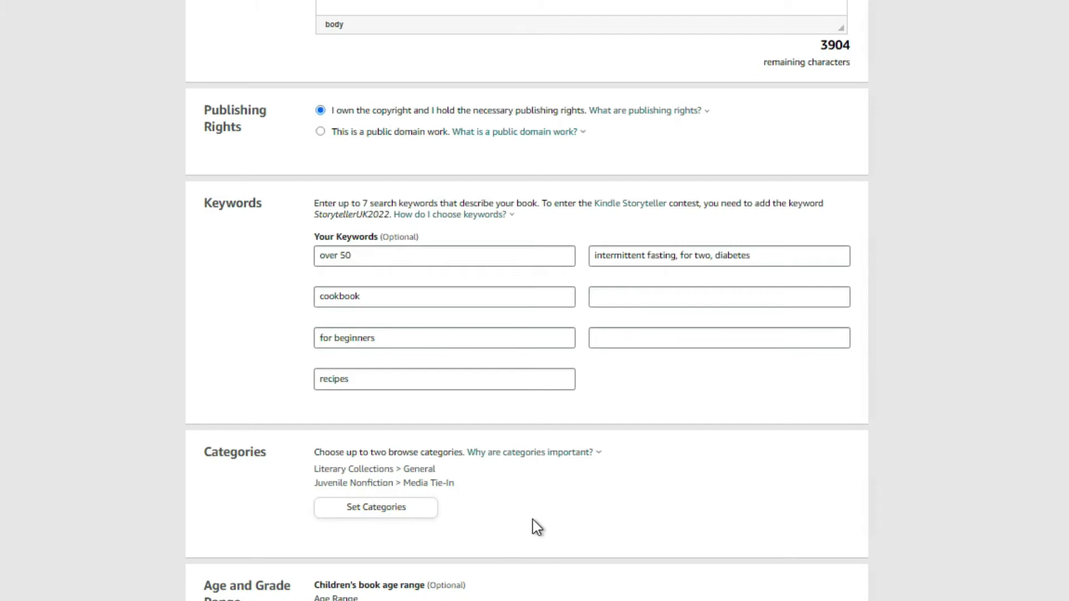
# Step: Leave the age and grade ranges unset, keep the immediate release option, and save the details to continue to the eBook content
pyautogui.scroll(-2, 510, 510)
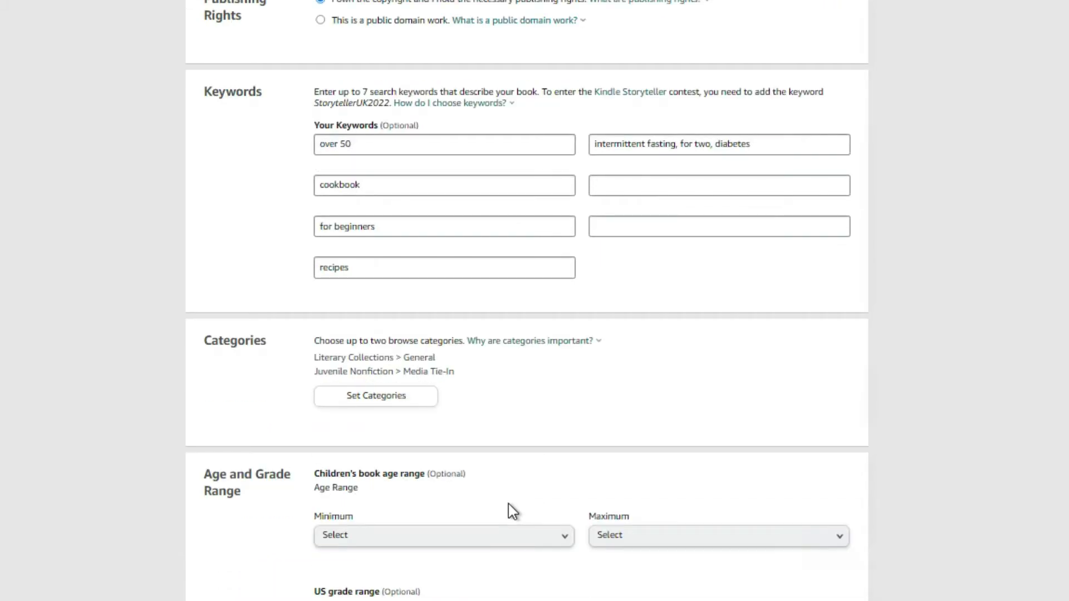
pyautogui.scroll(-3, 518, 501)
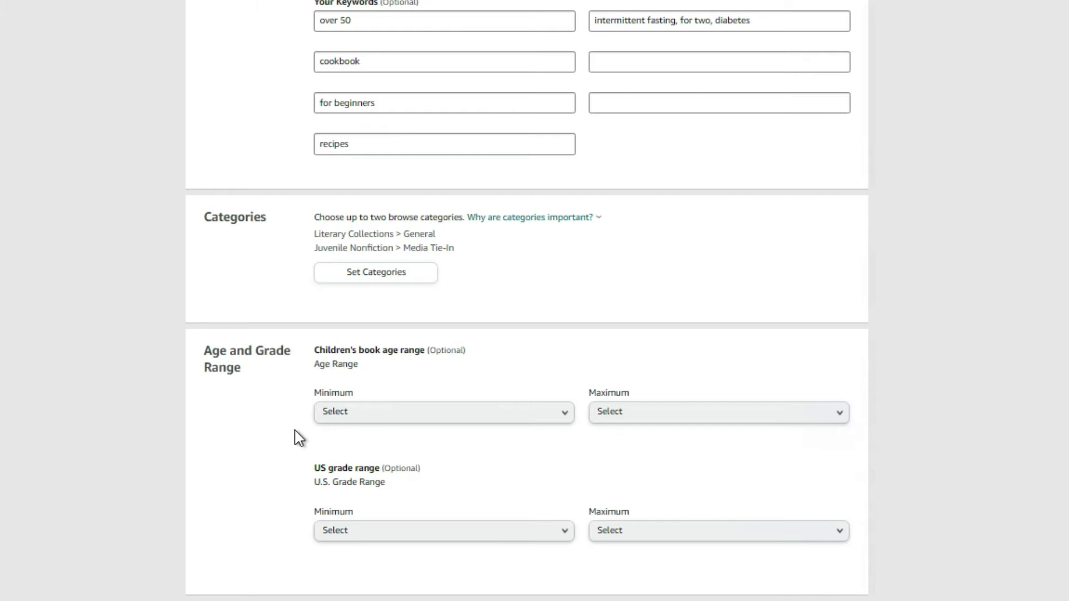
pyautogui.scroll(-5, 410, 375)
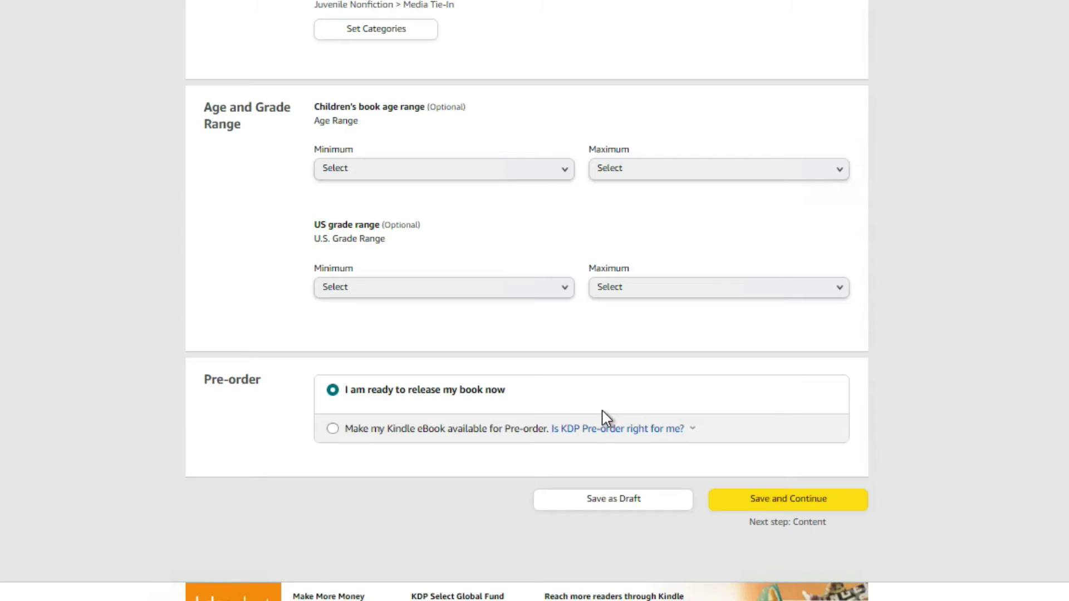
pyautogui.scroll(-1, 585, 418)
pyautogui.scroll(2, 577, 422)
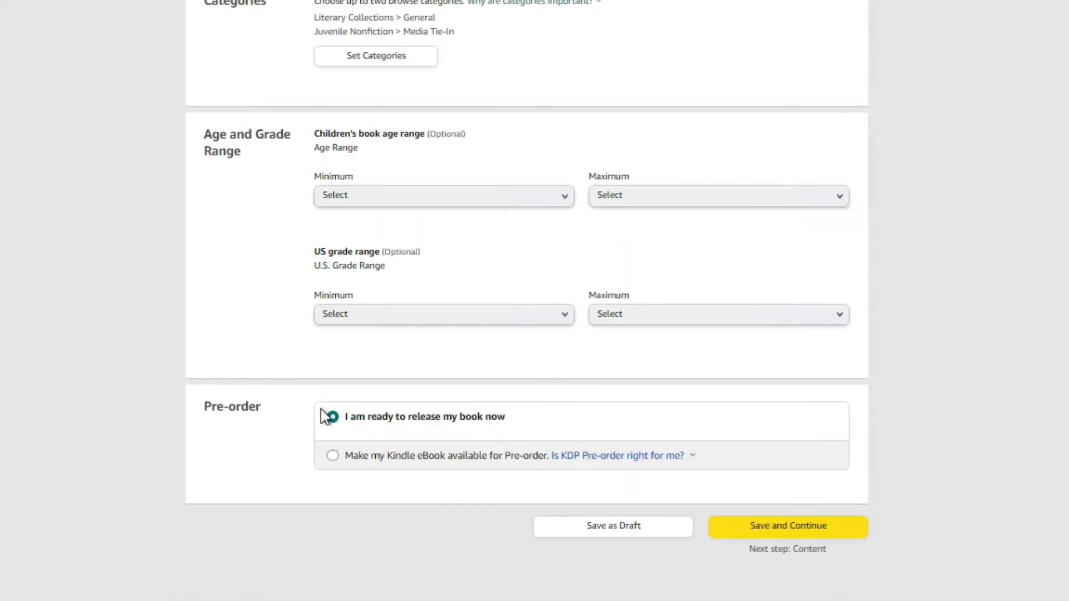
pyautogui.click(807, 535)
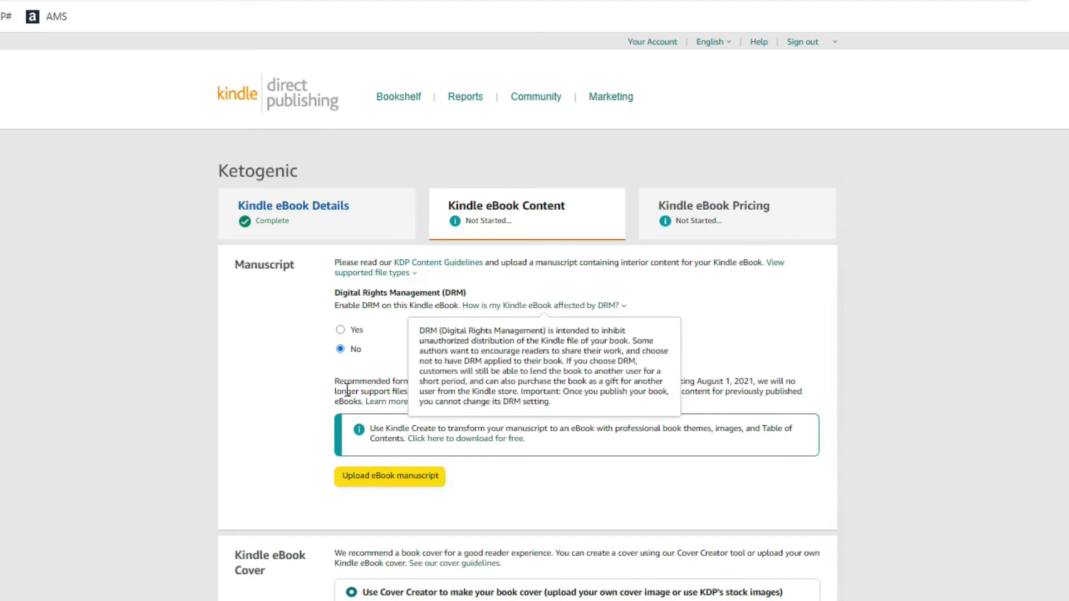
# Step: Review the Digital Rights Management setting and the recommended manuscript formats for the eBook upload
pyautogui.moveTo(333, 293); pyautogui.dragTo(460, 294)
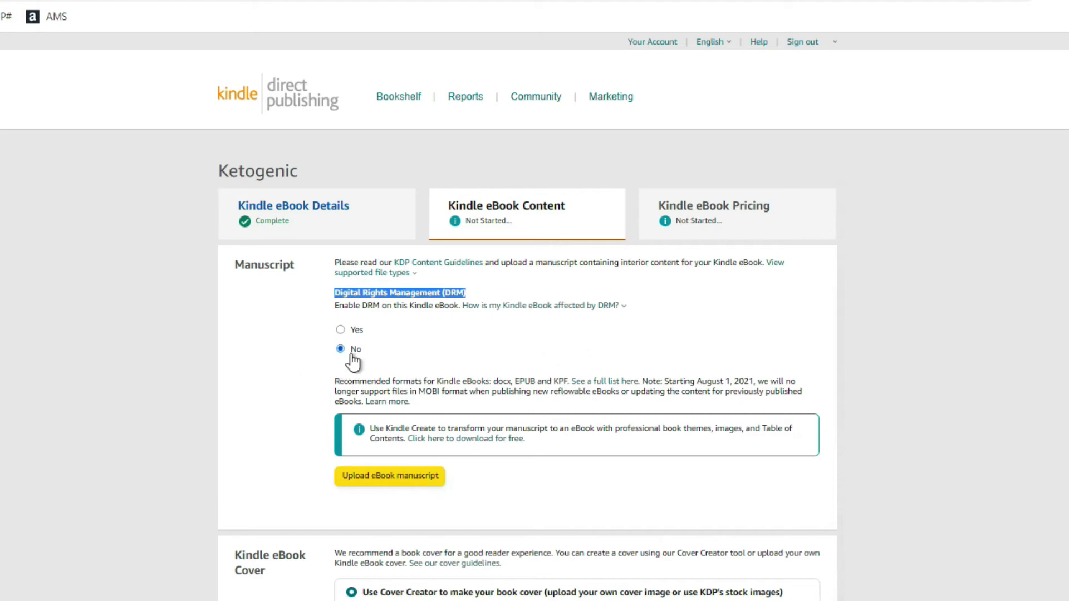
pyautogui.scroll(-1, 413, 363)
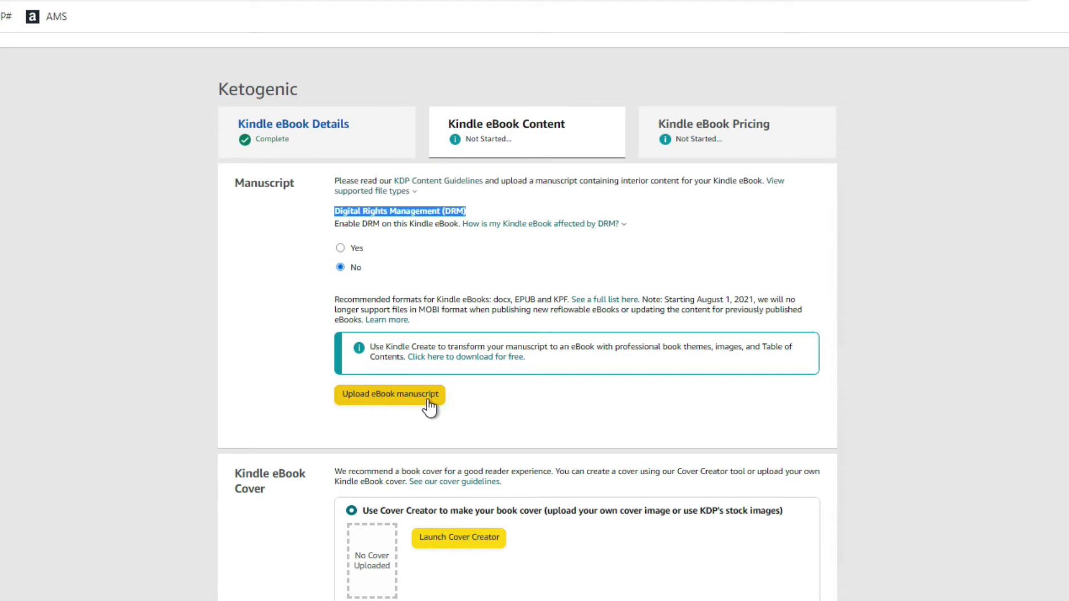
pyautogui.moveTo(492, 300); pyautogui.dragTo(514, 301)
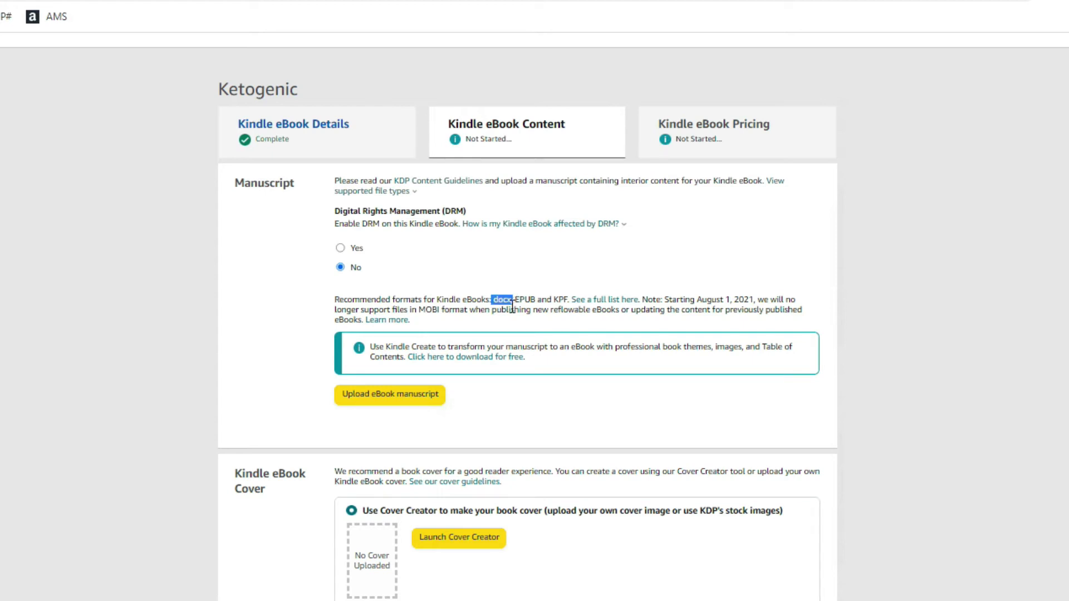
pyautogui.click(513, 410)
# Step: Review the Kindle eBook cover options and the online previewer section
pyautogui.scroll(-3, 351, 412)
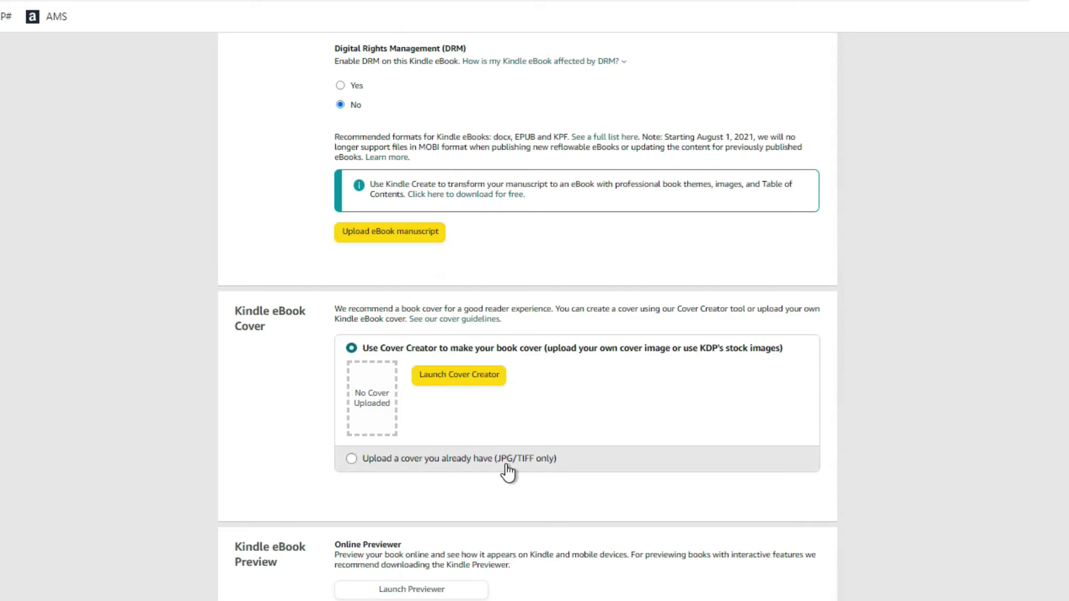
pyautogui.scroll(-4, 187, 446)
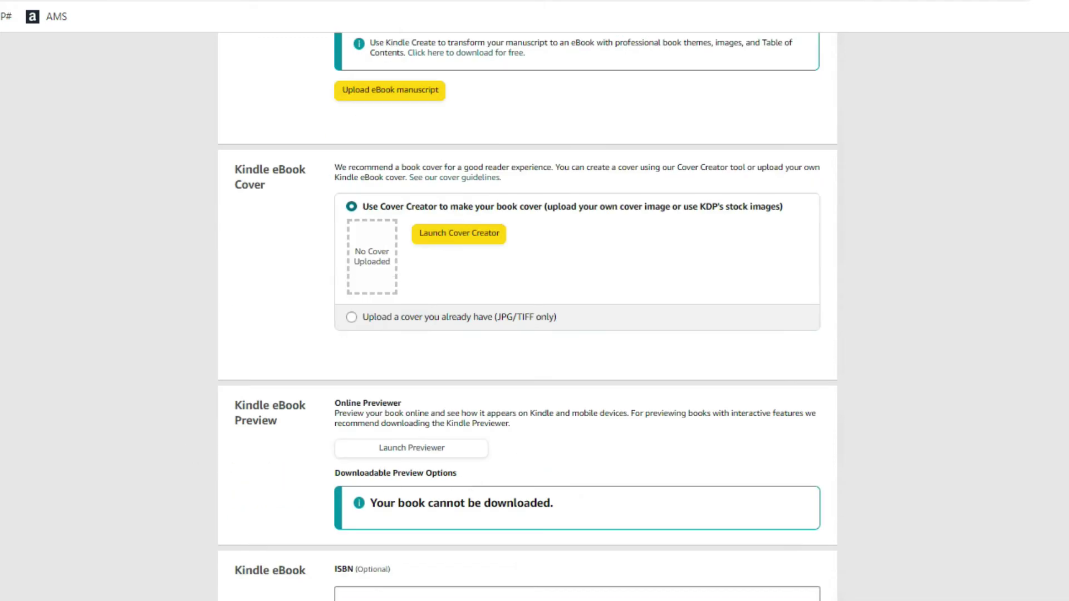
pyautogui.scroll(-1, 266, 451)
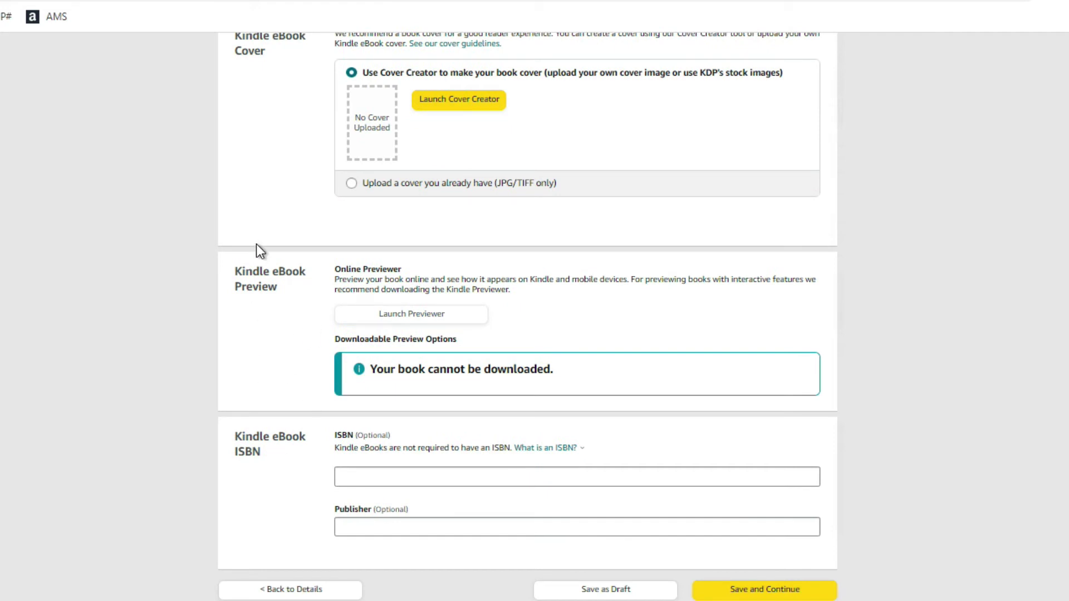
pyautogui.scroll(3, 258, 243)
pyautogui.scroll(-2, 279, 407)
pyautogui.scroll(1, 279, 406)
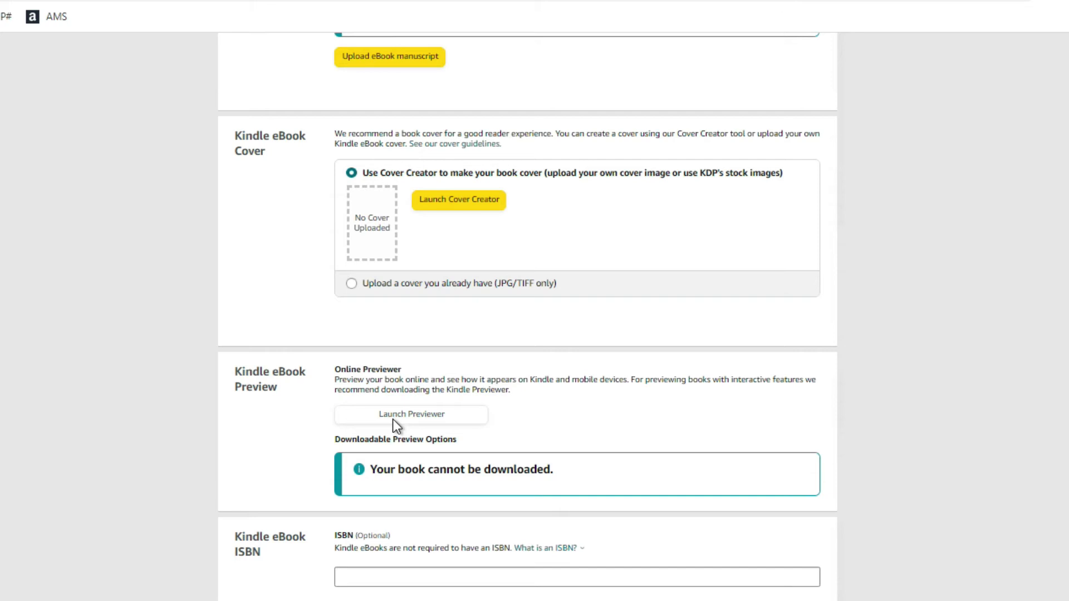
# Step: Leave the optional ISBN and publisher fields empty and save the content to continue to the eBook pricing
pyautogui.scroll(-2, 357, 422)
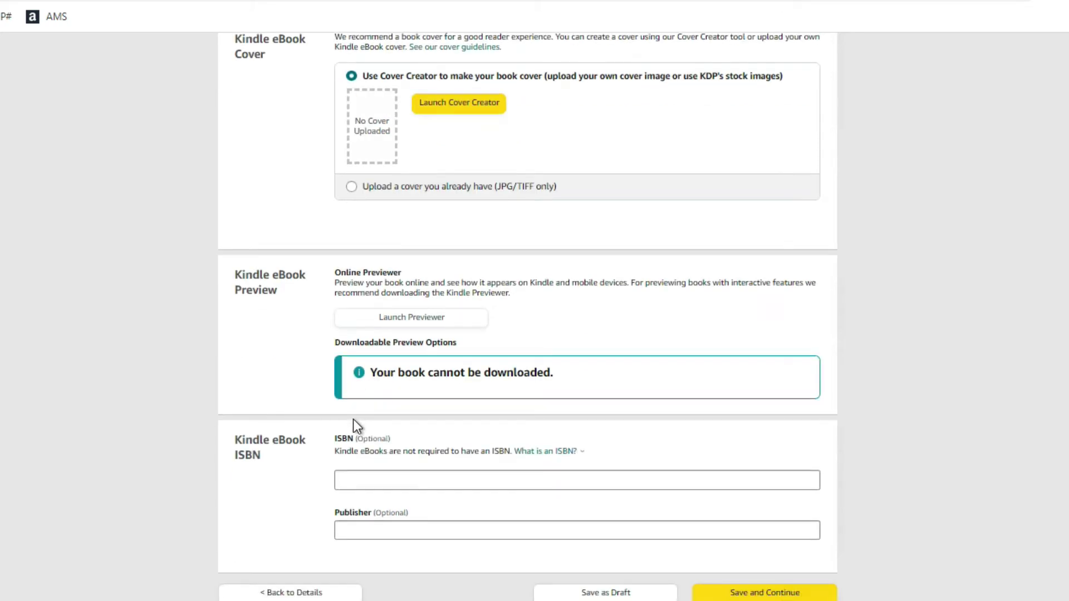
pyautogui.moveTo(335, 455); pyautogui.dragTo(404, 452)
pyautogui.click(445, 450)
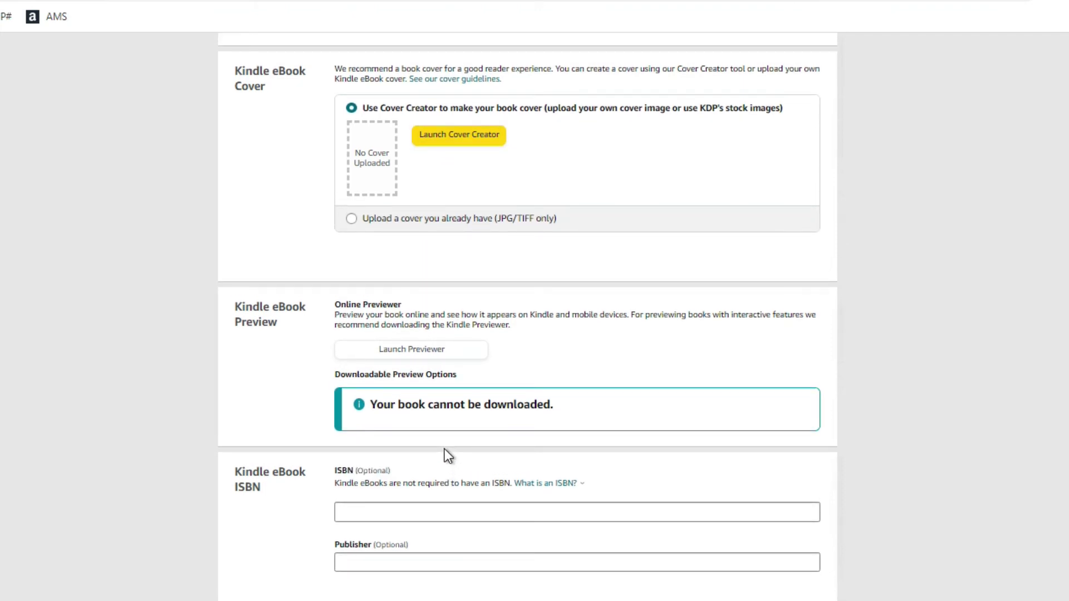
pyautogui.scroll(-2, 252, 548)
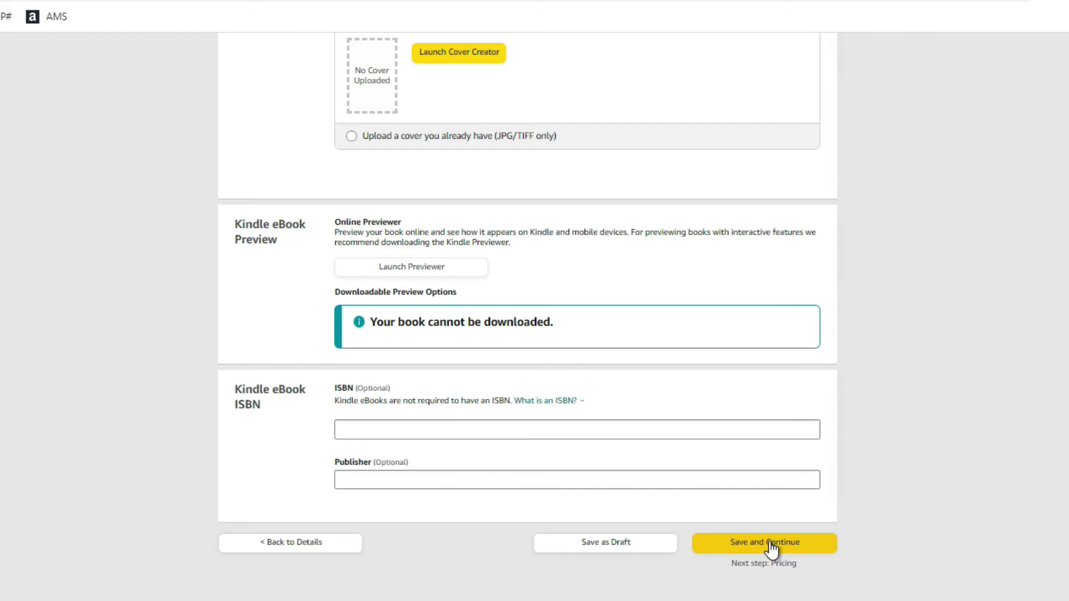
pyautogui.click(771, 544)
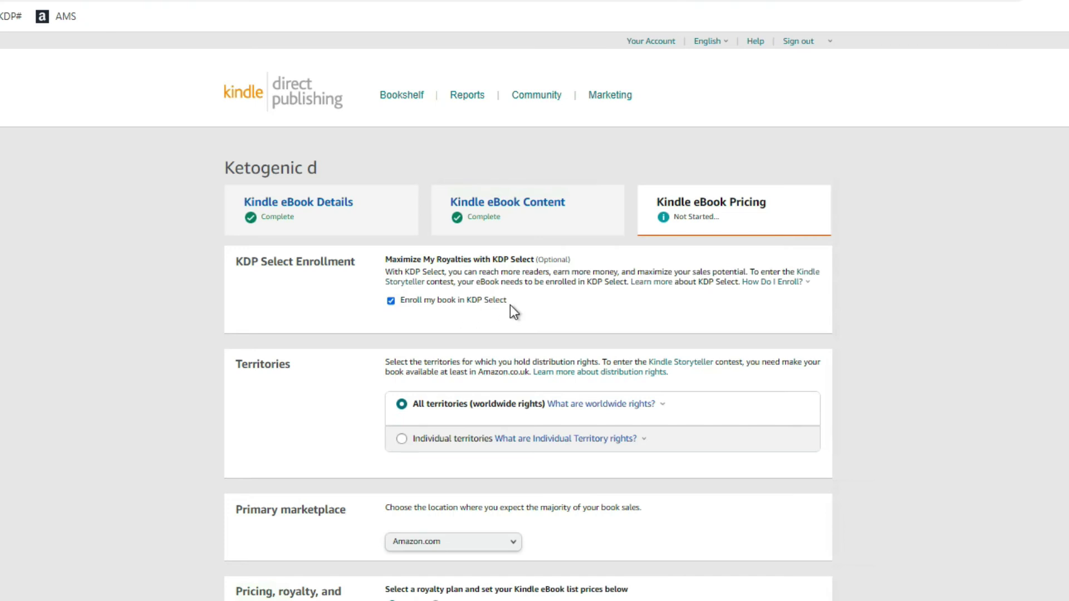
# Step: Review KDP Select enrollment, switching it off and back on, and check the territory rights choice
pyautogui.click(391, 302)
pyautogui.click(391, 302)
pyautogui.scroll(-1, 353, 356)
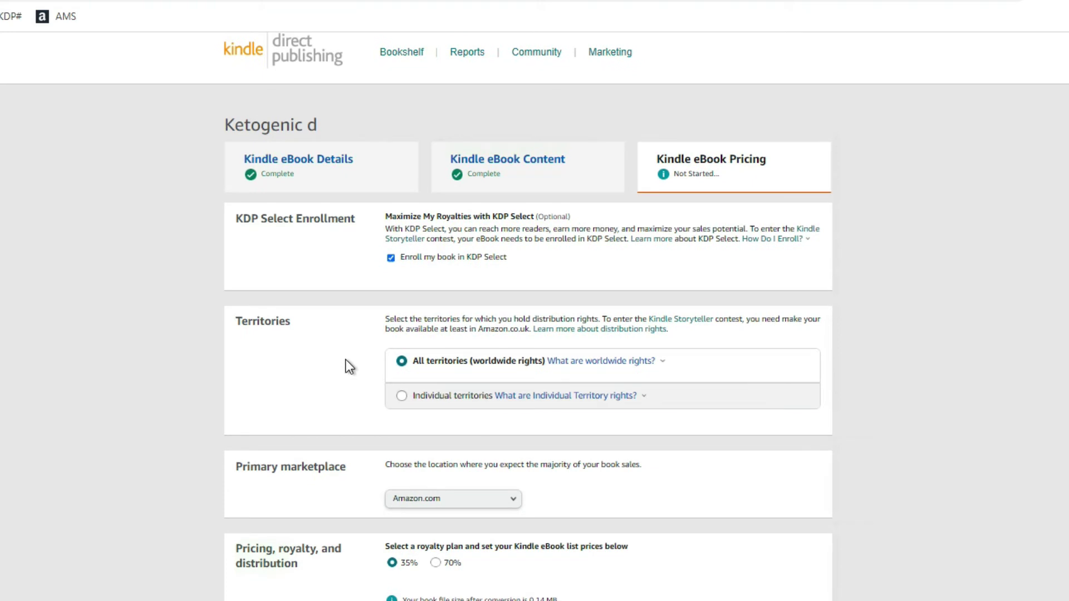
pyautogui.scroll(-1, 310, 371)
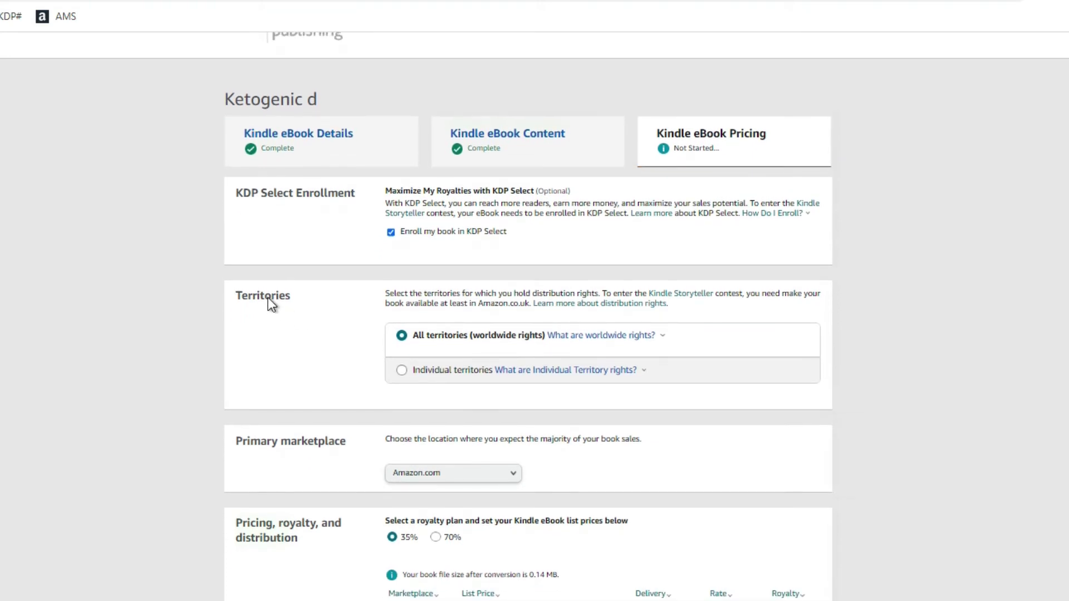
pyautogui.scroll(1, 306, 297)
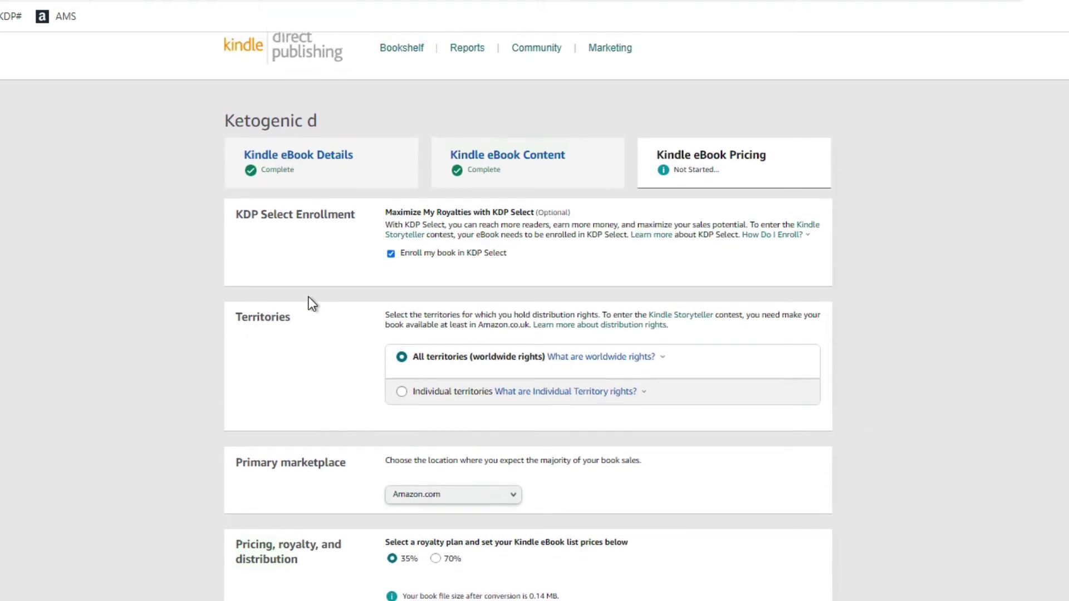
pyautogui.scroll(-1, 360, 351)
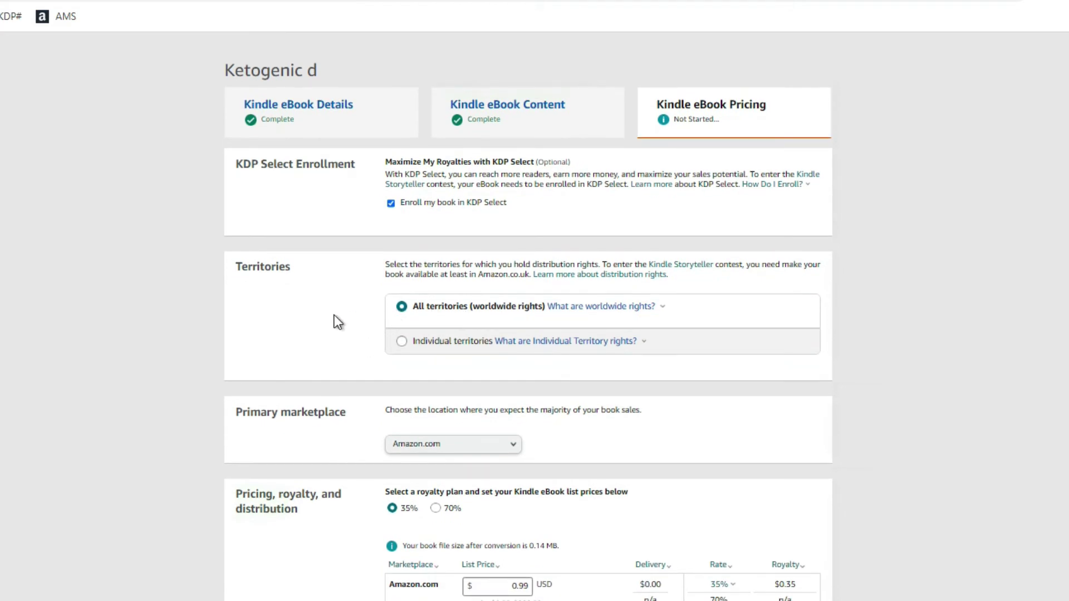
pyautogui.scroll(-1, 316, 334)
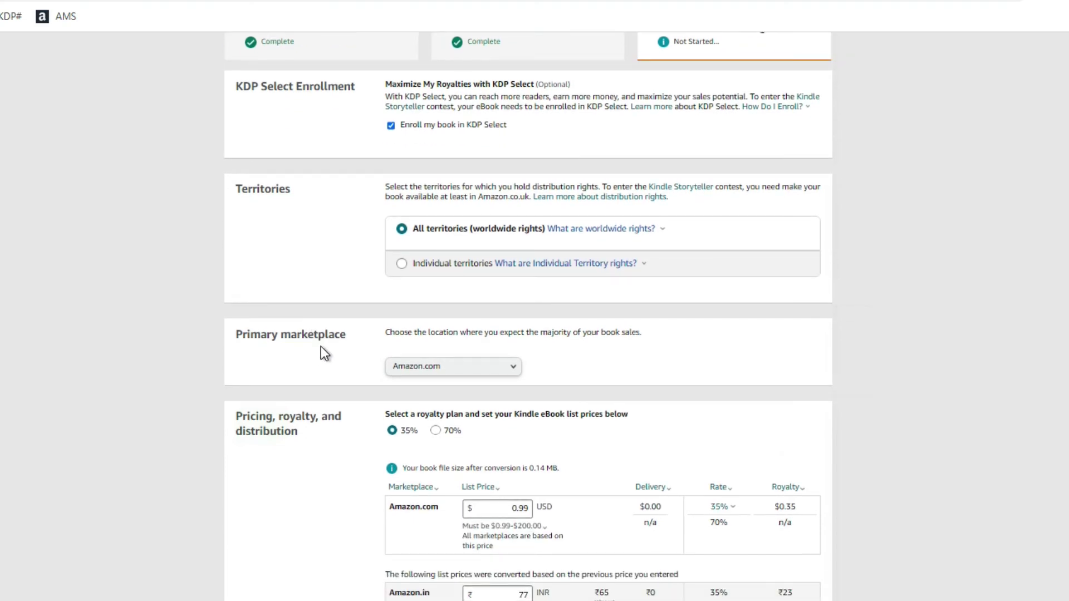
# Step: Keep Amazon.com as the primary marketplace and select the 70% royalty plan
pyautogui.click(411, 370)
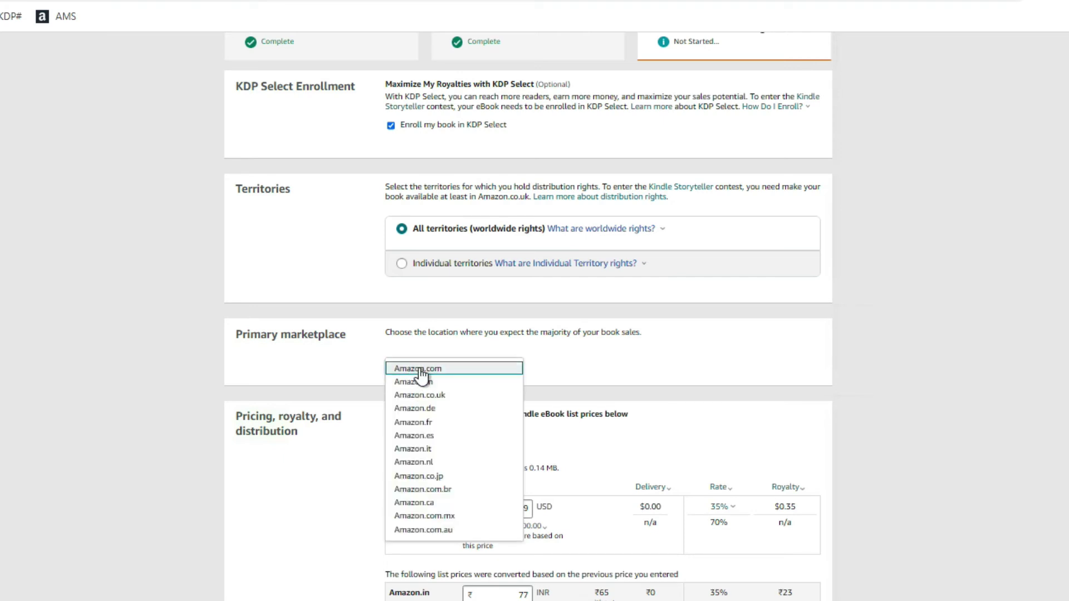
pyautogui.click(417, 369)
pyautogui.scroll(-1, 357, 366)
pyautogui.scroll(-1, 325, 418)
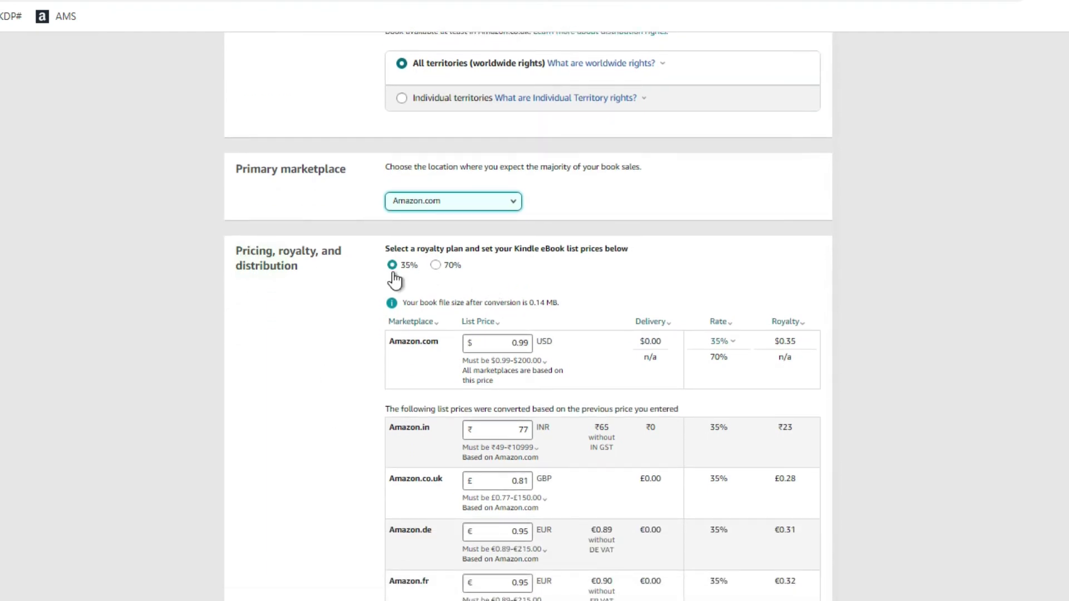
pyautogui.click(436, 265)
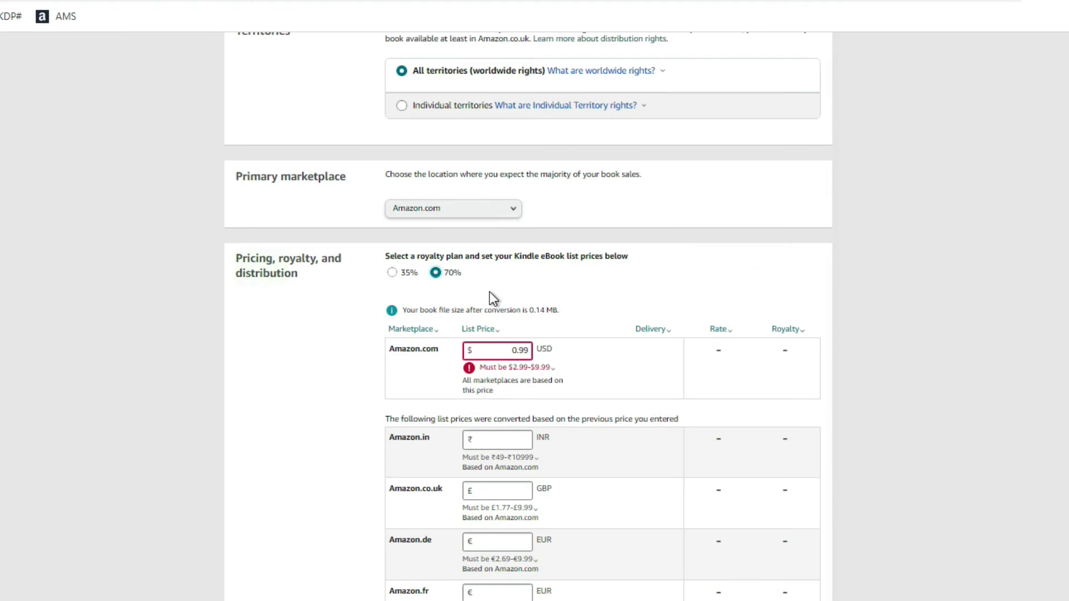
# Step: Set the Amazon.com list price to $2.99 under the 70% royalty plan
pyautogui.click(519, 351)
pyautogui.write('2')
pyautogui.click(634, 300)
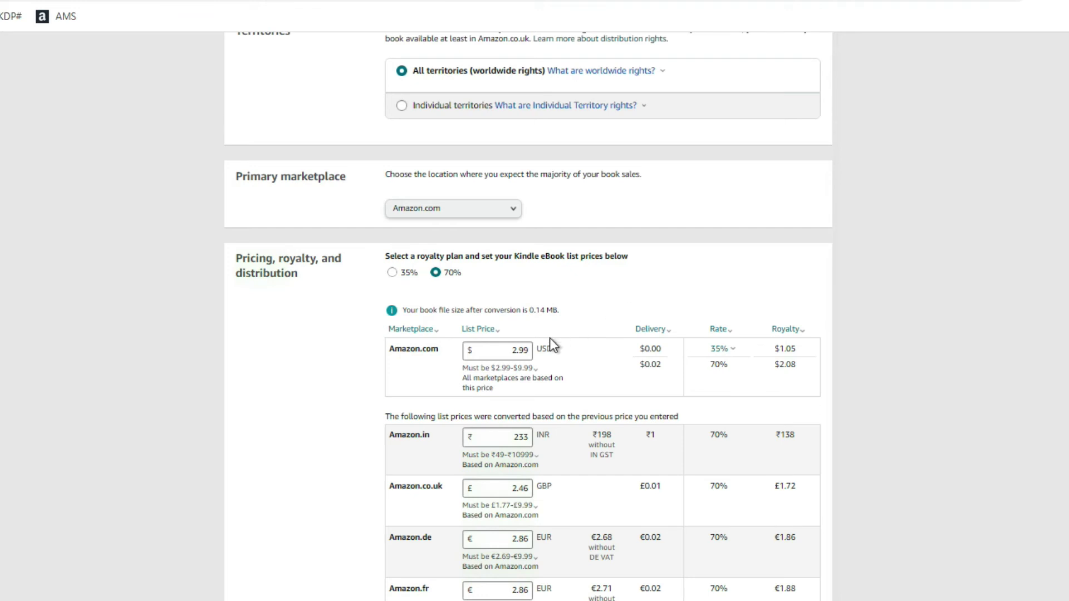
# Step: Clear the dollar digit of the Amazon.com price and switch to the 35% royalty plan with a $0.99 list price
pyautogui.moveTo(518, 350); pyautogui.dragTo(500, 346)
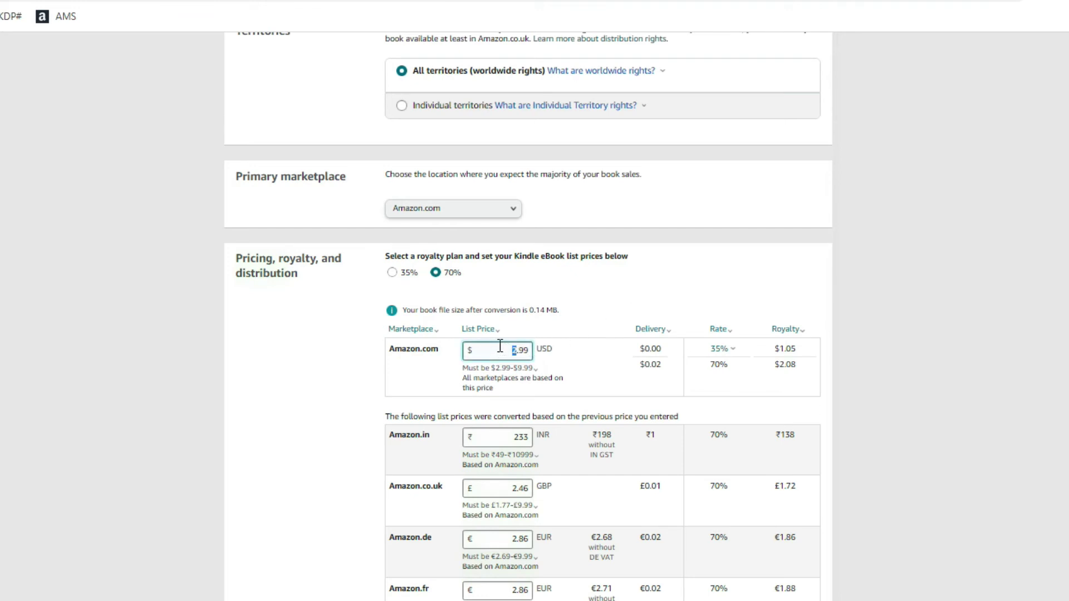
pyautogui.press('BackSpace')
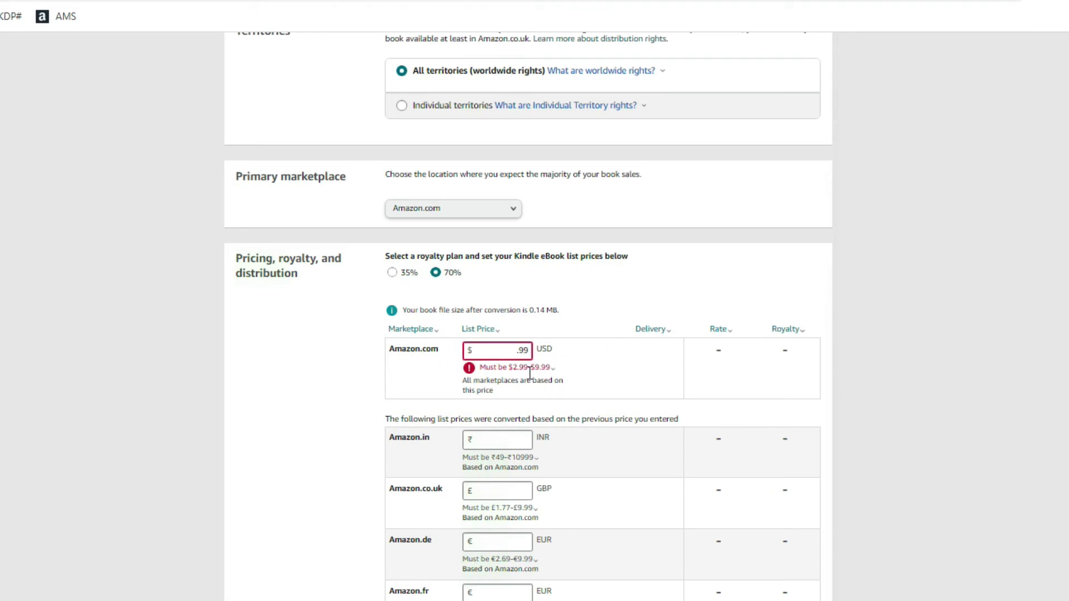
pyautogui.click(393, 272)
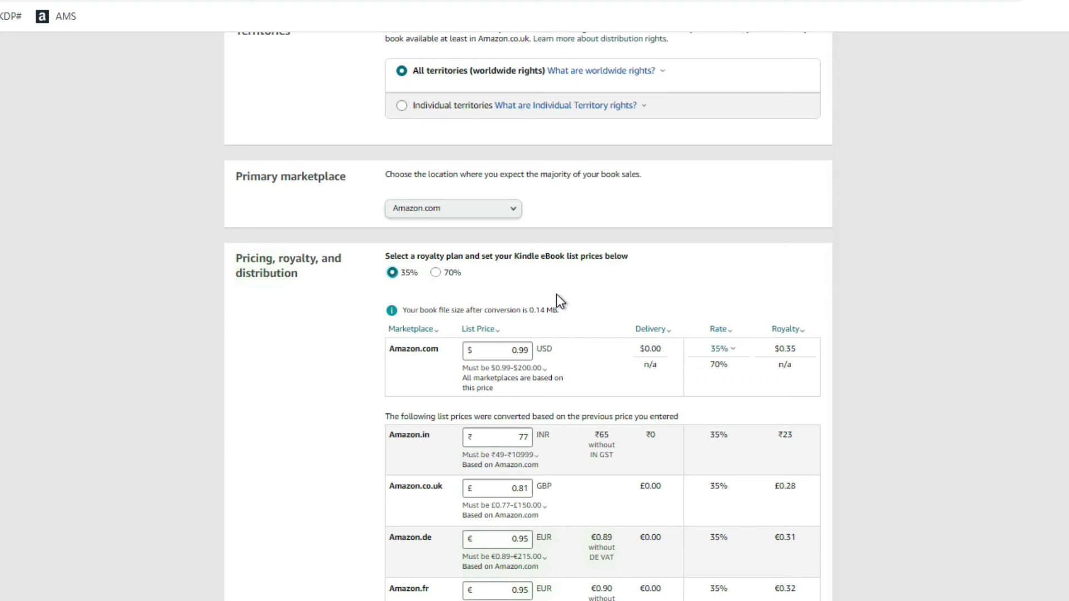
# Step: Set the Amazon.com list price to $2.99 and select the 70% royalty plan
pyautogui.click(514, 351)
pyautogui.write('2')
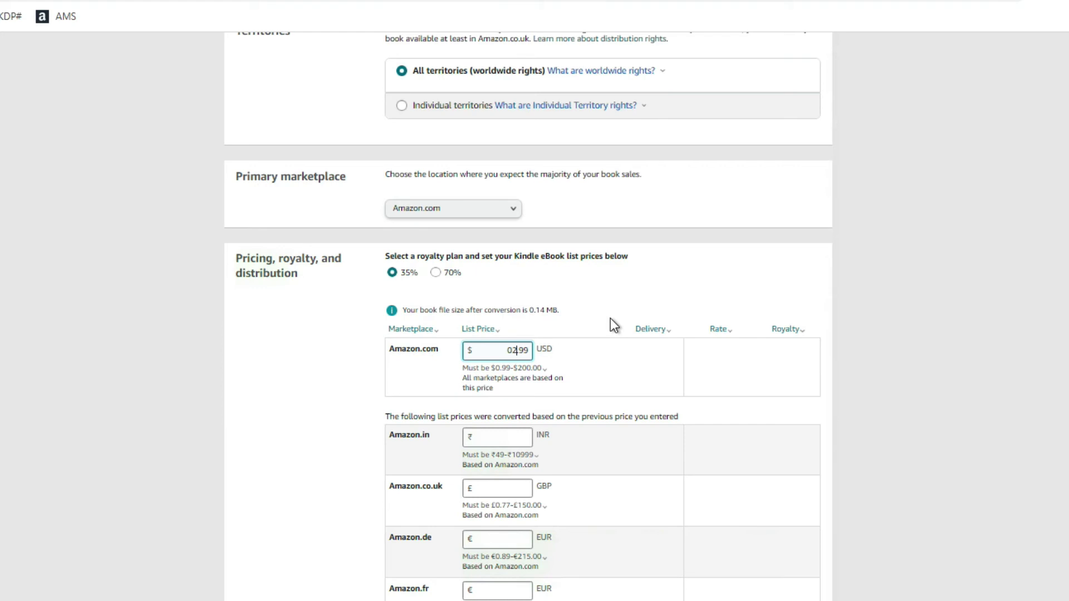
pyautogui.click(648, 284)
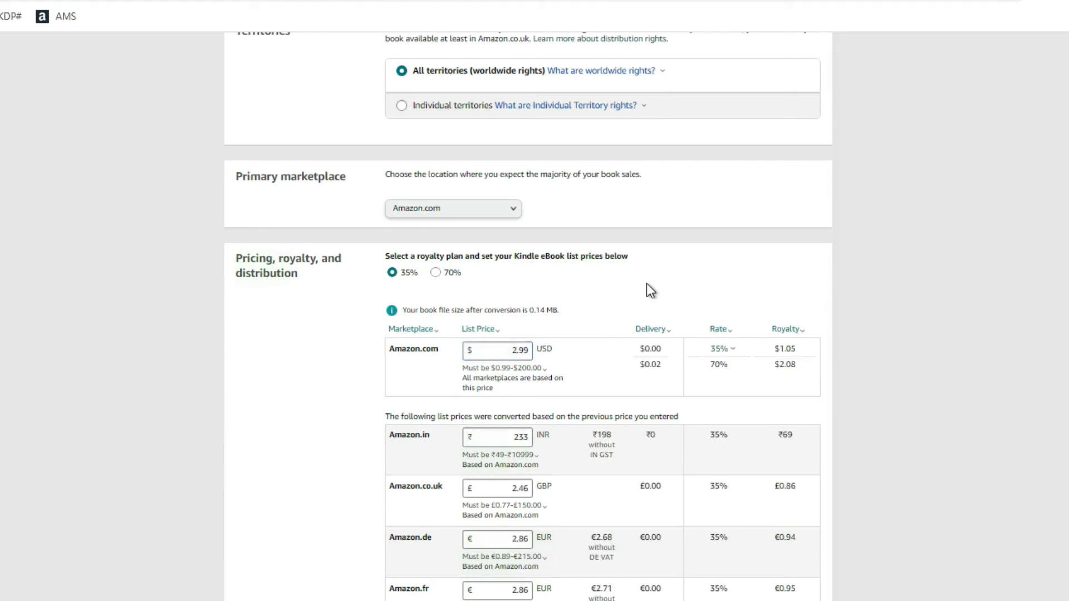
pyautogui.click(436, 273)
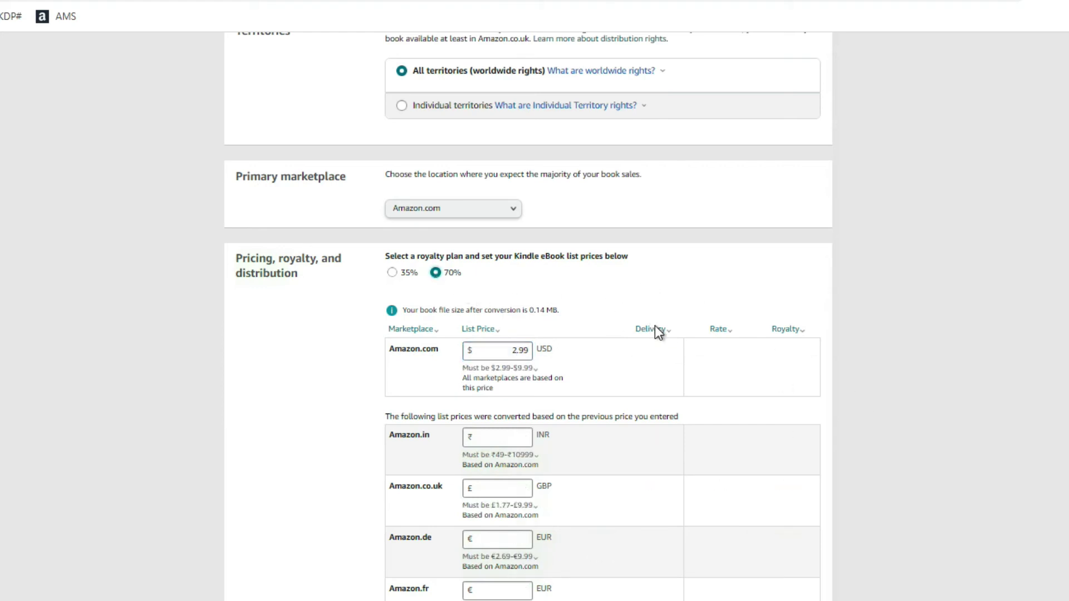
# Step: Review the converted list prices and royalties for all eBook marketplaces, plus the book lending and publishing terms
pyautogui.scroll(-1, 566, 313)
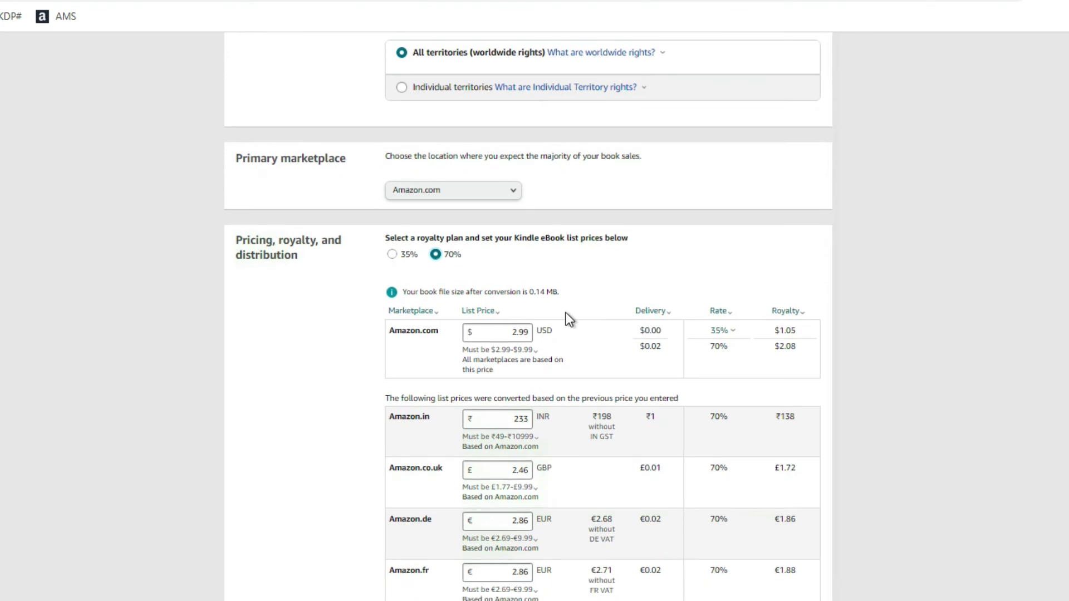
pyautogui.scroll(-2, 438, 435)
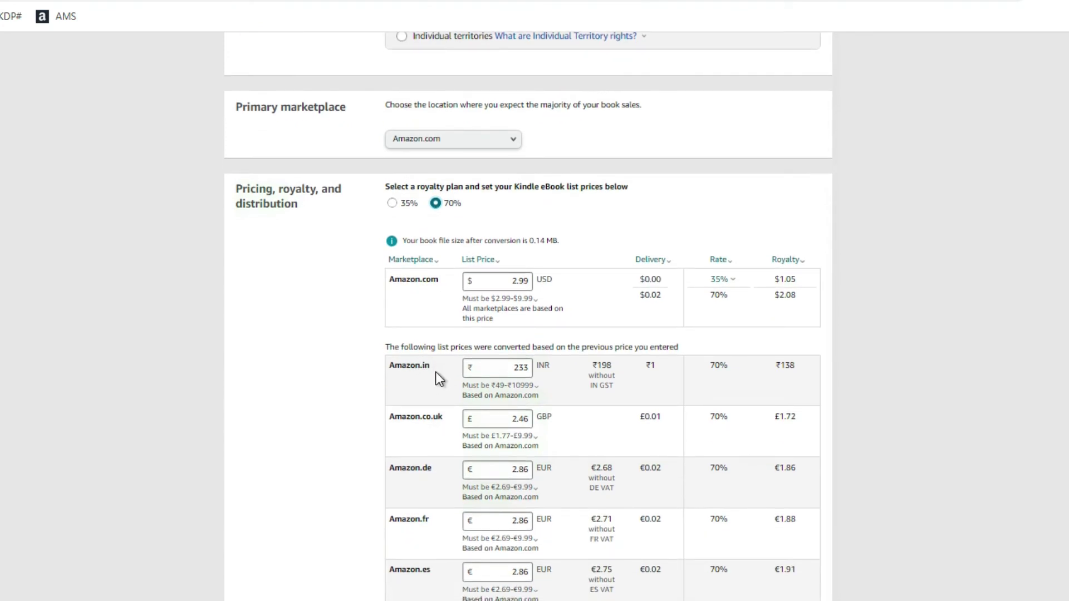
pyautogui.moveTo(508, 283); pyautogui.dragTo(532, 283)
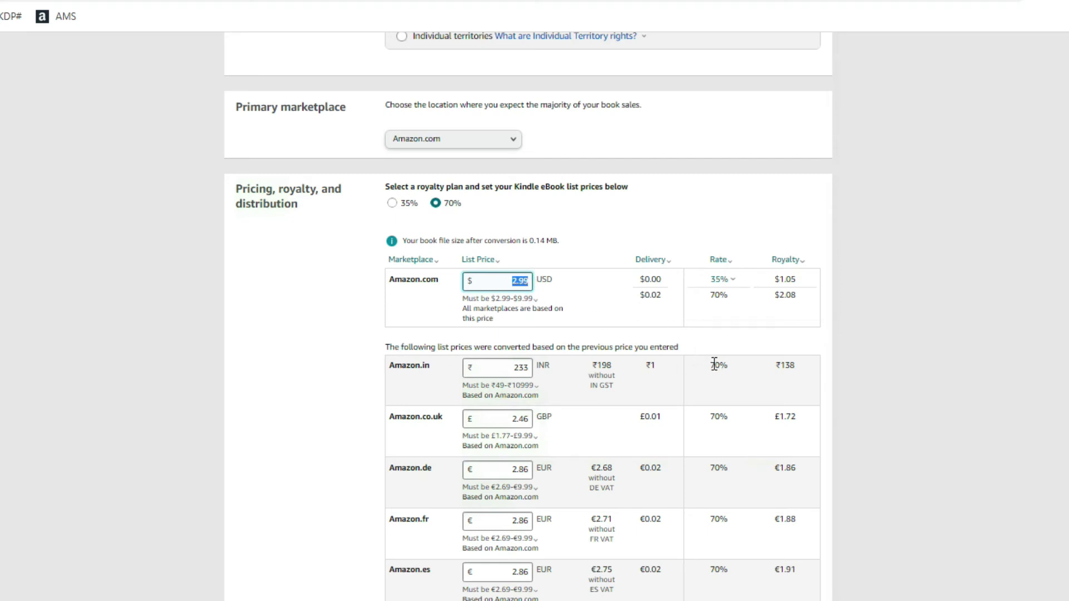
pyautogui.scroll(-4, 721, 340)
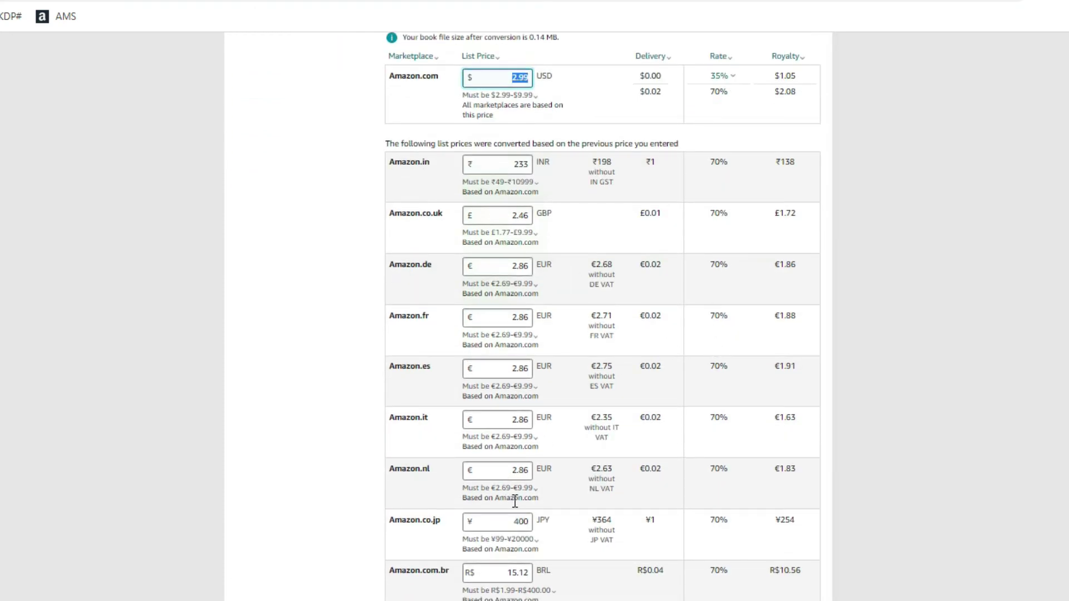
pyautogui.scroll(-2, 513, 499)
pyautogui.scroll(-2, 512, 497)
pyautogui.scroll(-3, 605, 381)
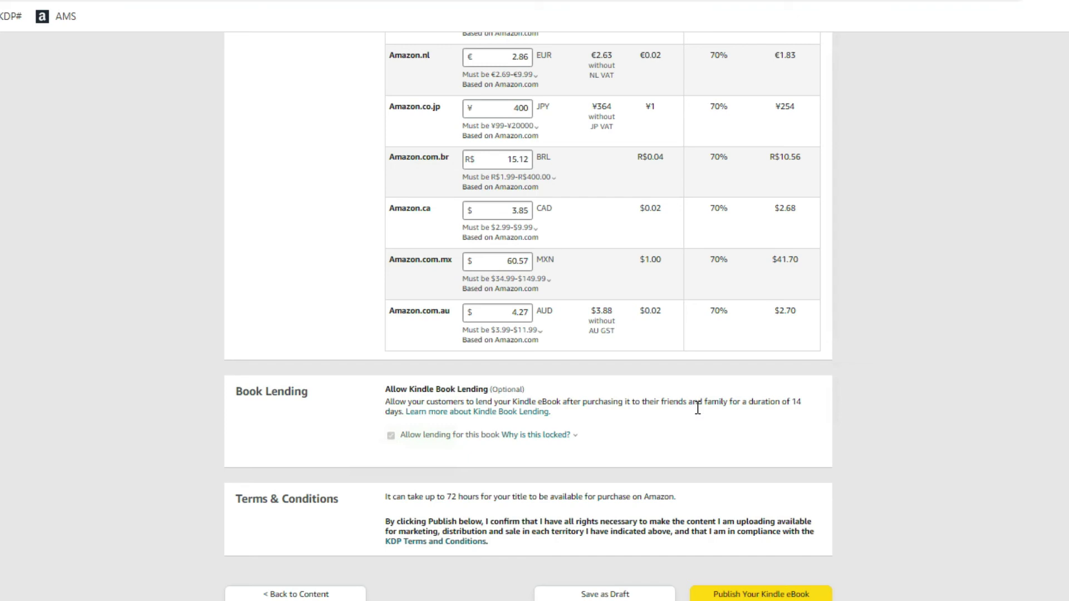
pyautogui.scroll(-1, 348, 532)
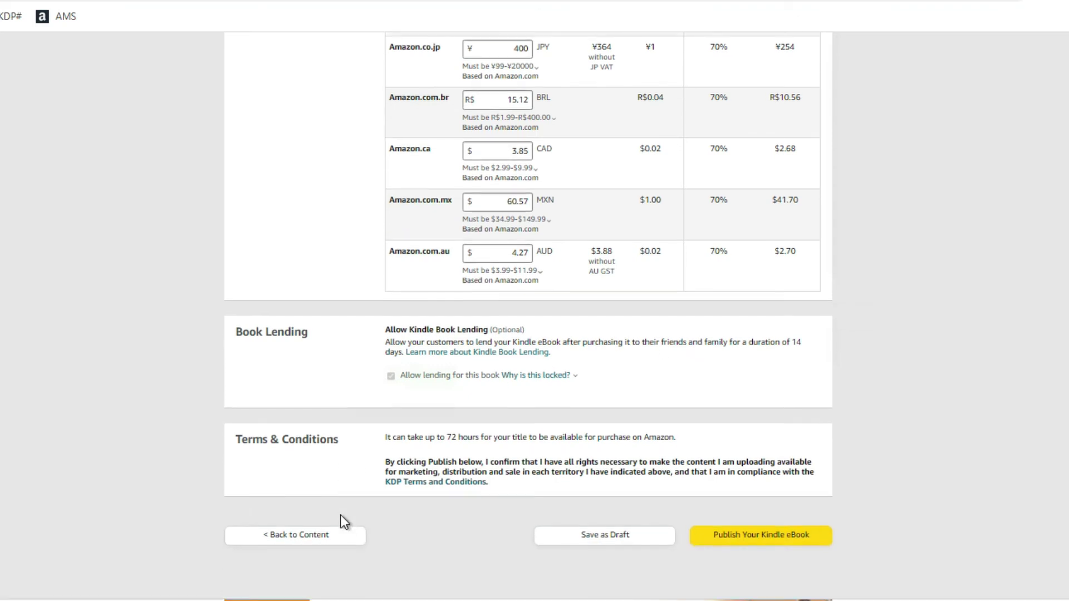
pyautogui.scroll(1, 341, 519)
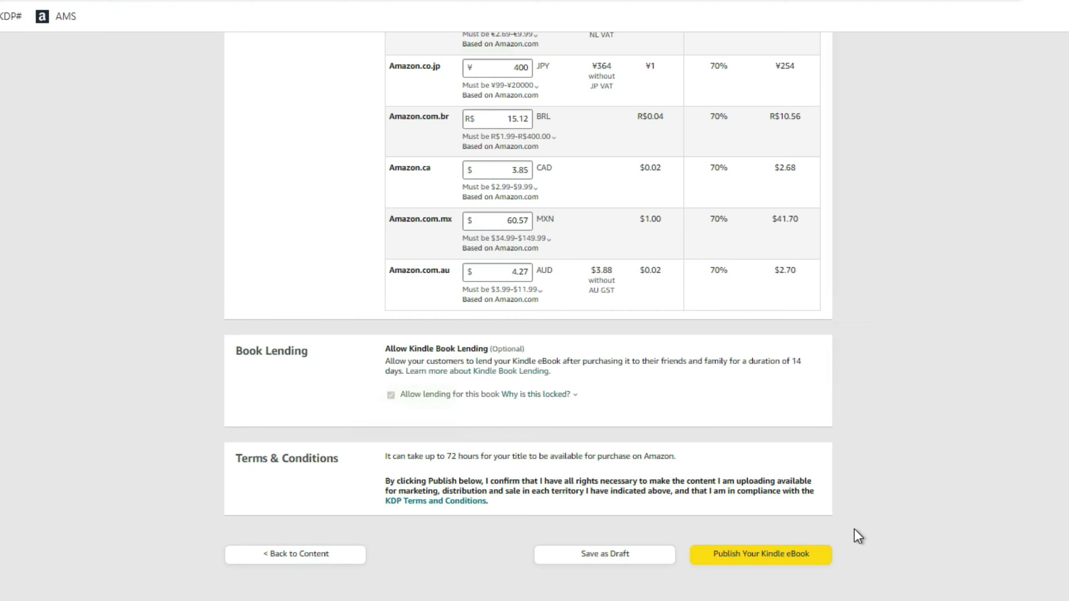
pyautogui.scroll(10, 887, 416)
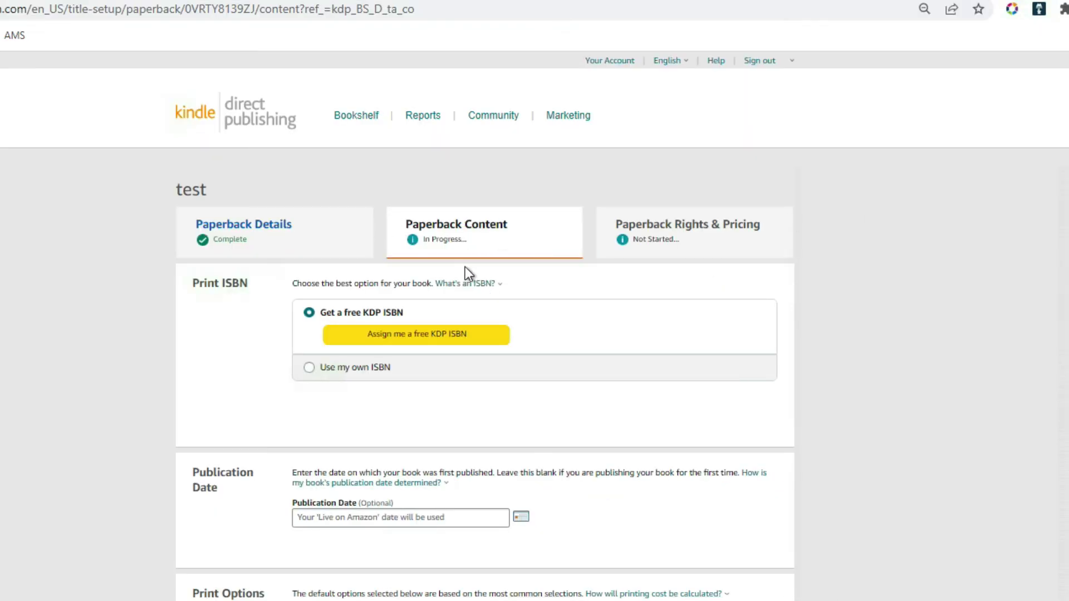
# Step: Review the paperback's print ISBN, publication date, and ink and paper type options
pyautogui.scroll(-1, 222, 363)
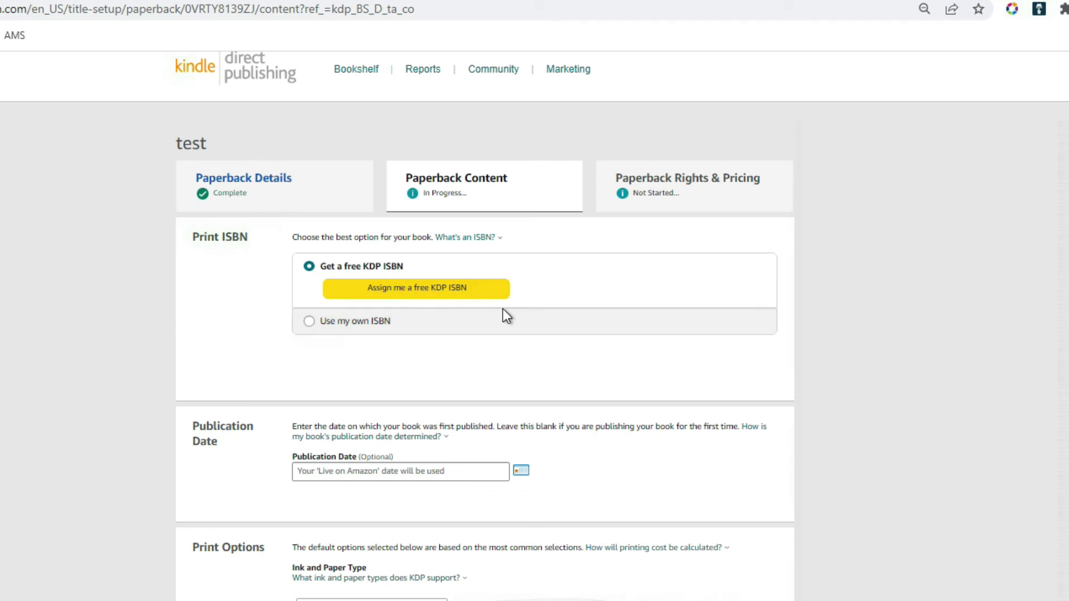
pyautogui.scroll(-3, 382, 401)
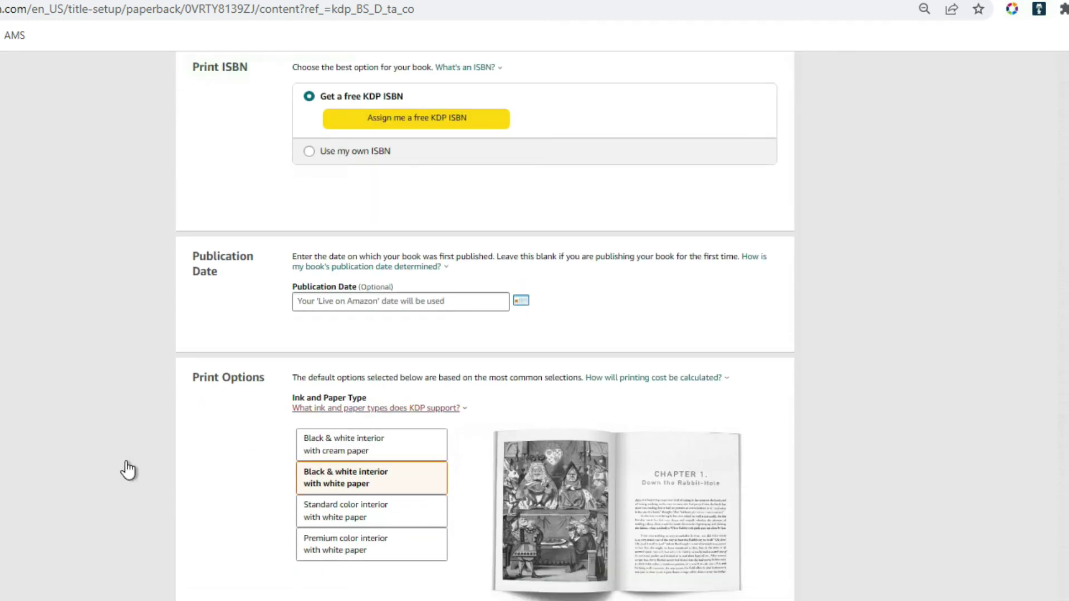
pyautogui.scroll(-3, 275, 466)
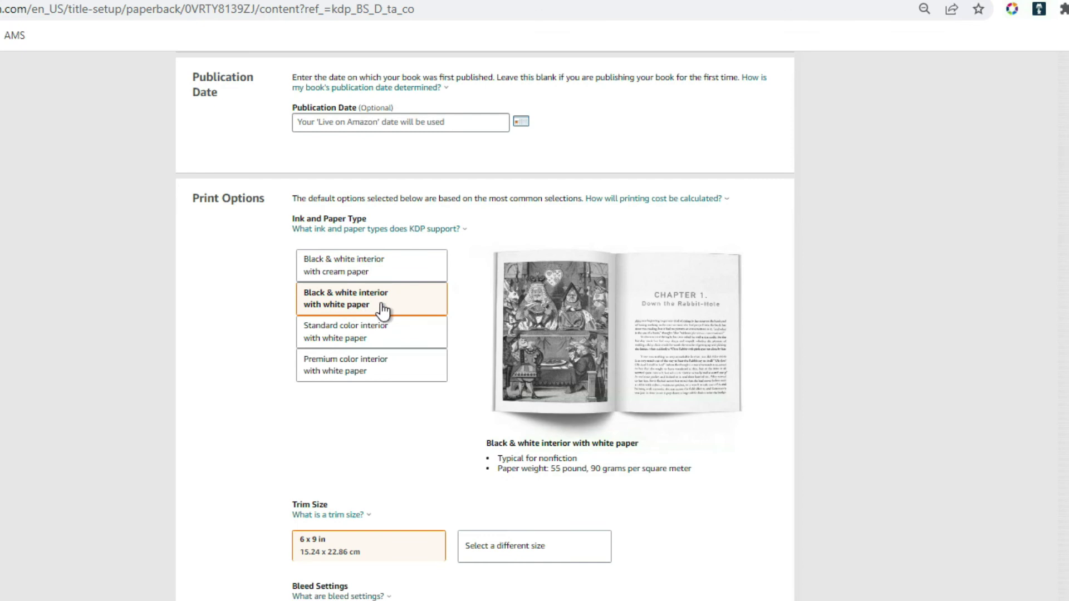
pyautogui.scroll(-3, 335, 432)
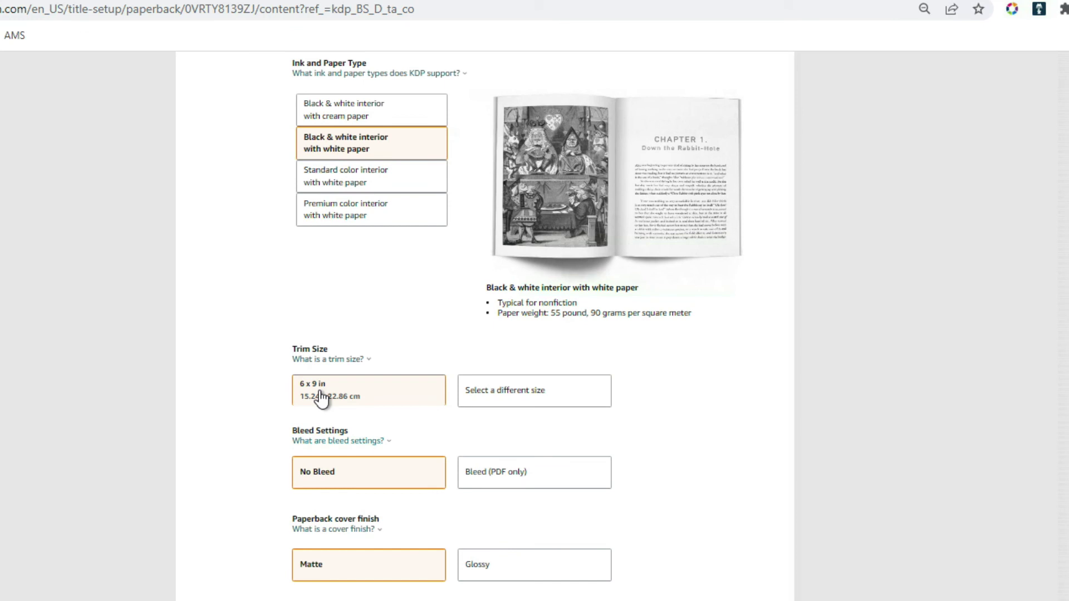
# Step: Look through the available paperback trim sizes and close the list, keeping 6 x 9 in
pyautogui.click(525, 390)
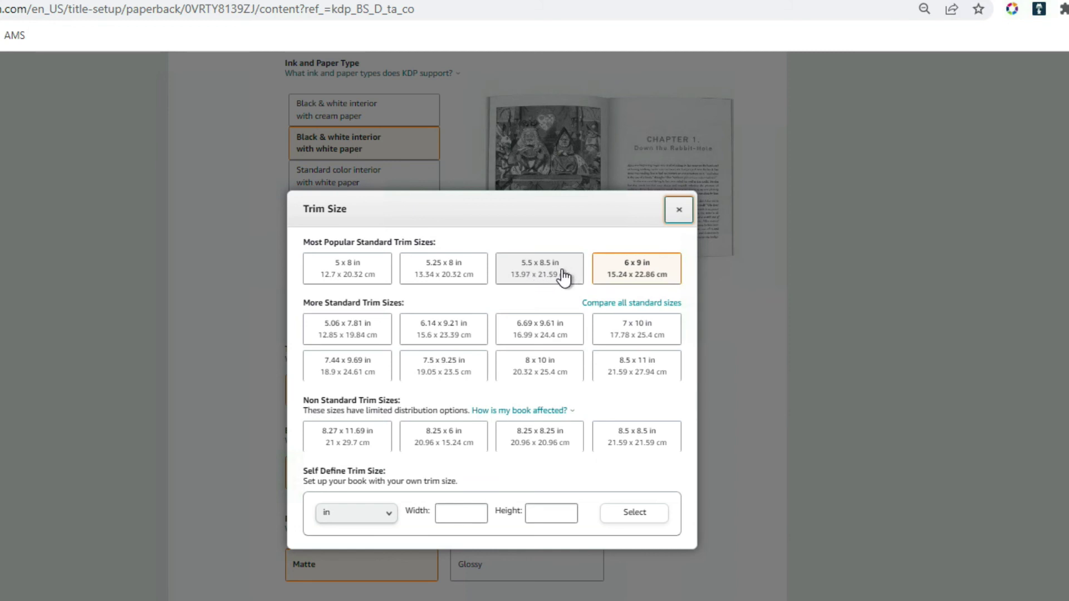
pyautogui.click(679, 215)
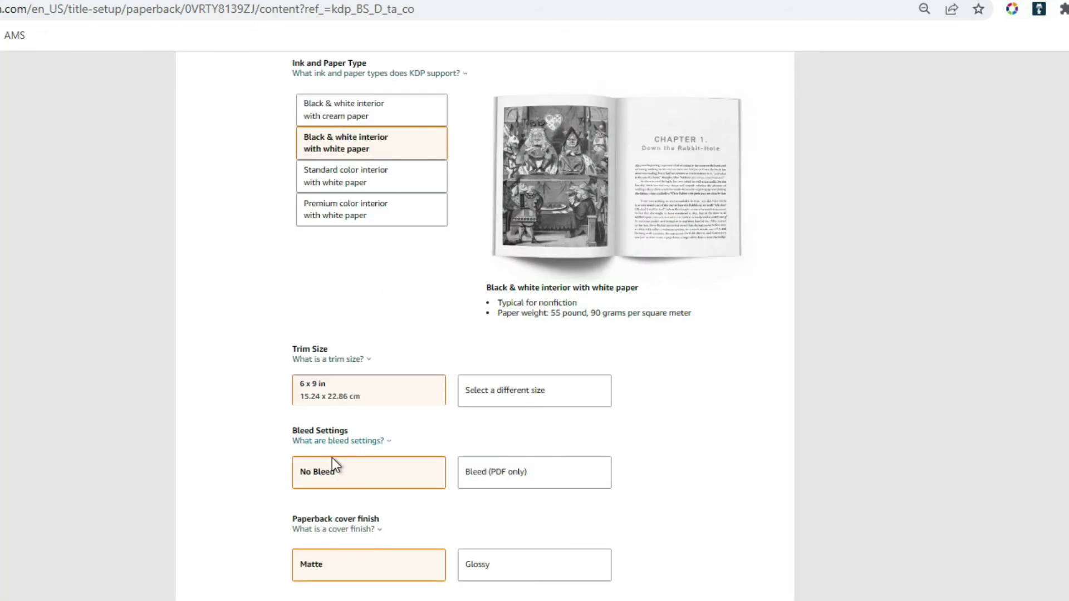
pyautogui.scroll(-1, 329, 489)
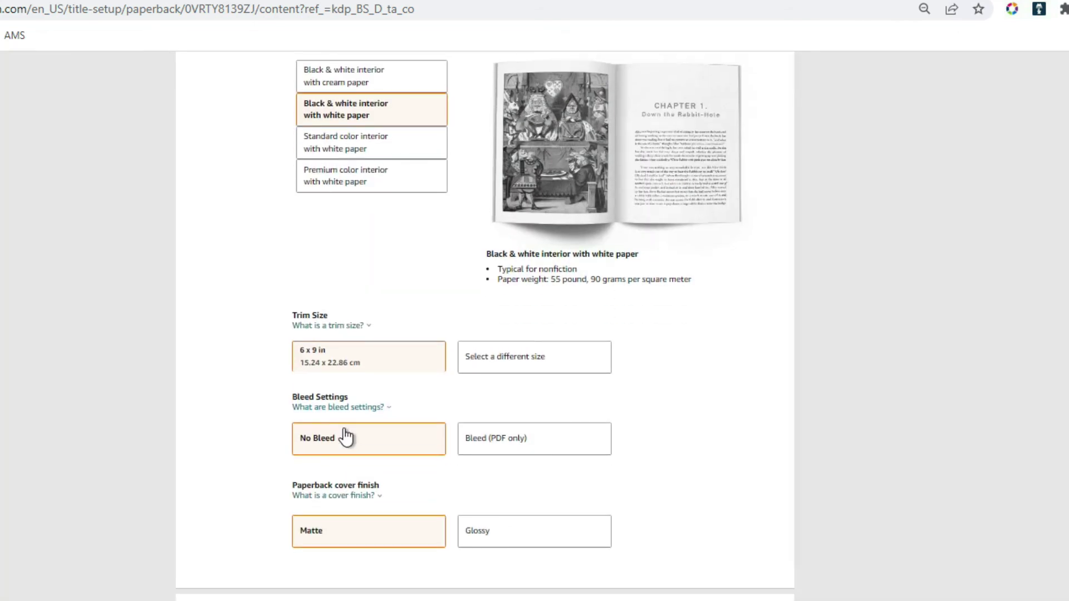
# Step: Review the bleed and cover finish settings and the recommended PDF format for the paperback manuscript upload
pyautogui.scroll(-1, 355, 469)
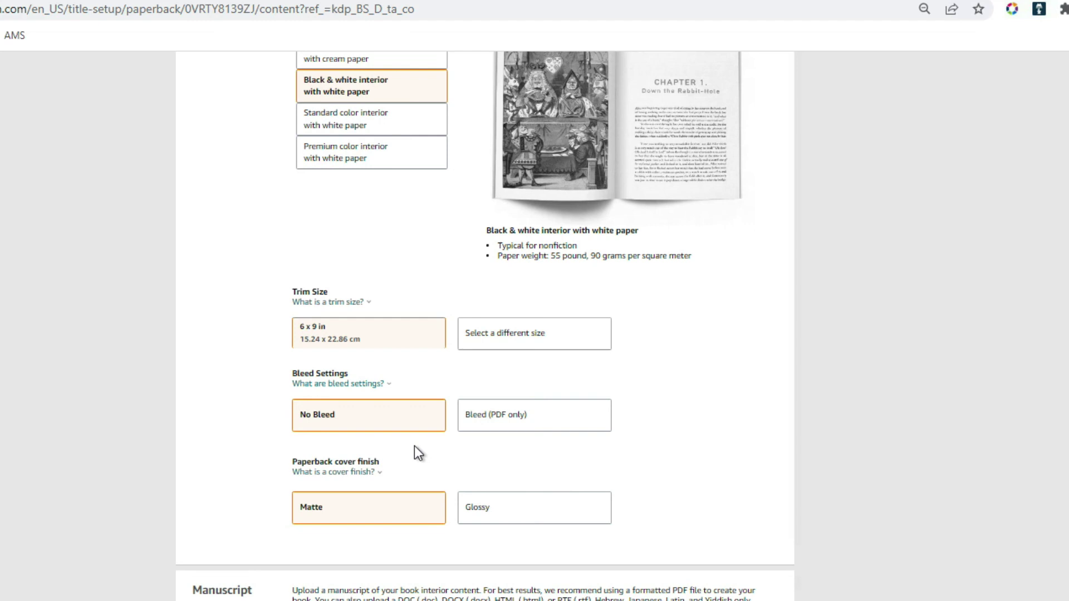
pyautogui.scroll(-2, 429, 460)
pyautogui.scroll(-3, 260, 460)
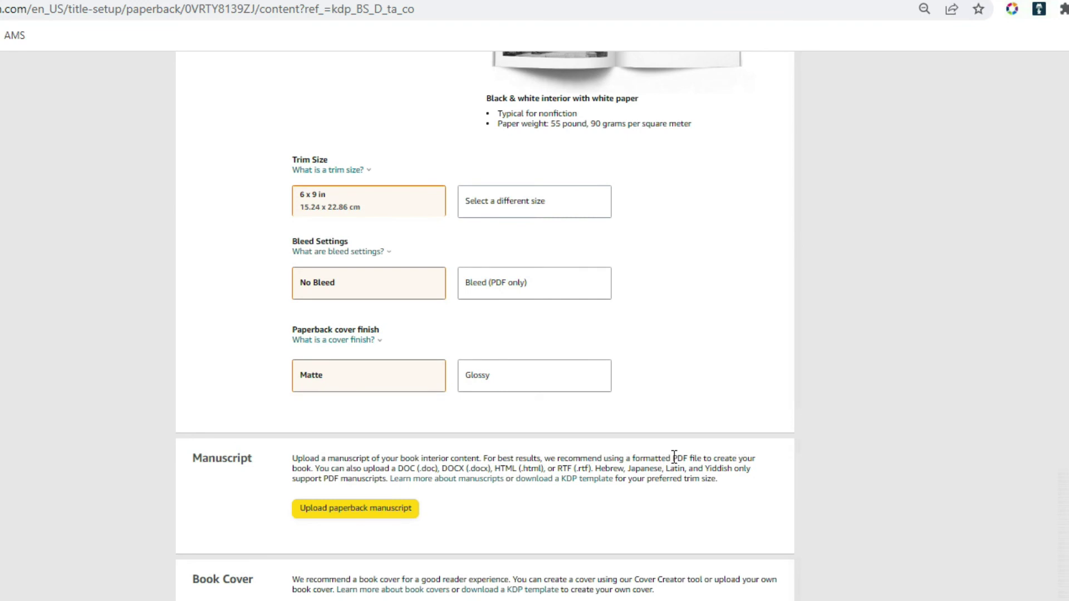
pyautogui.moveTo(672, 458); pyautogui.dragTo(703, 458)
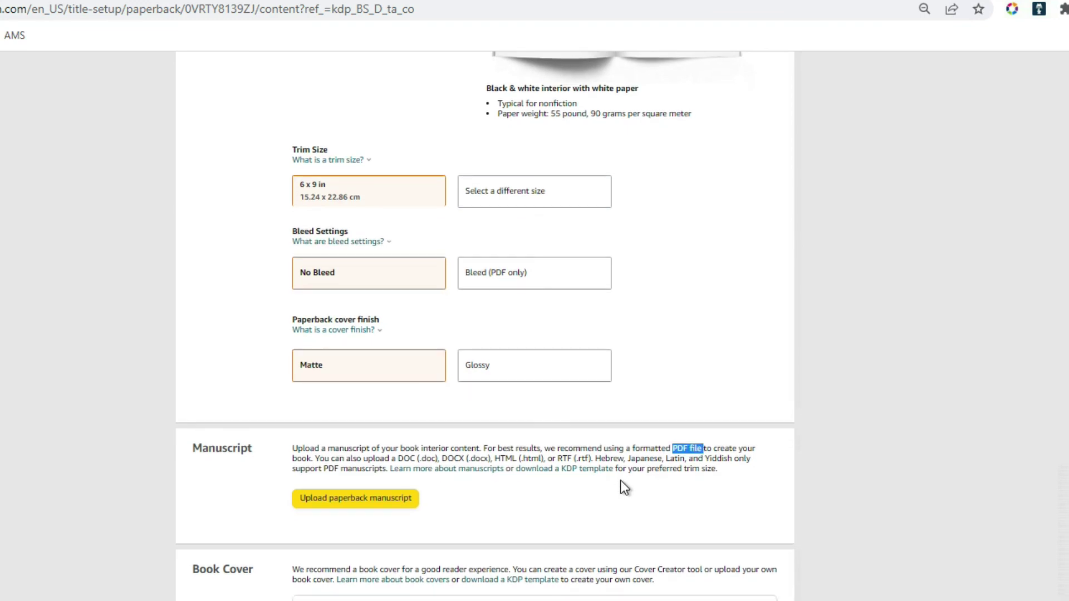
# Step: Keep Cover Creator as the paperback cover option and save the content to continue to pricing
pyautogui.scroll(-3, 448, 472)
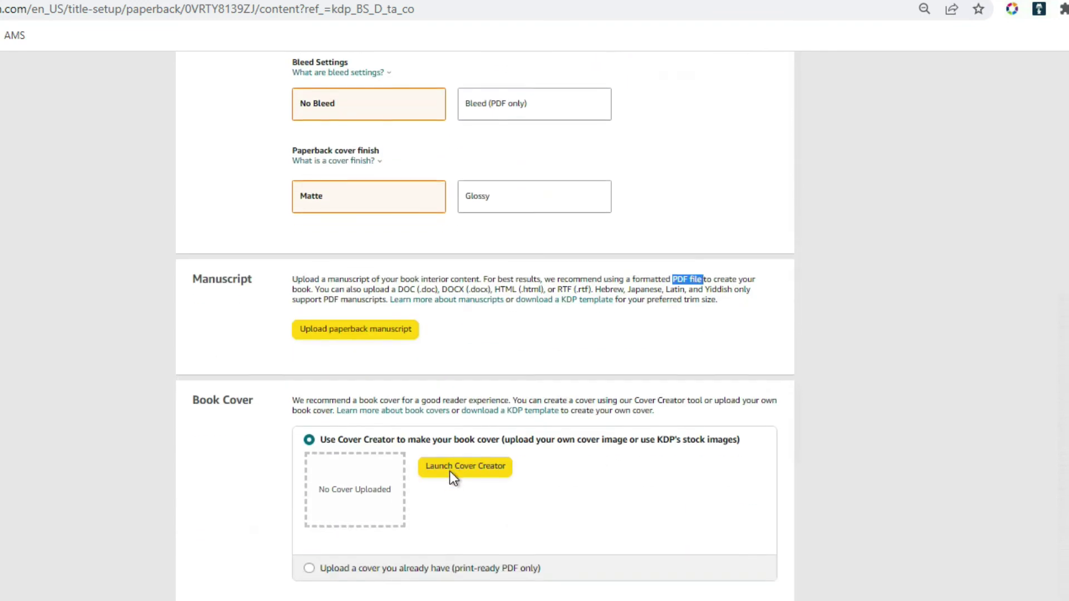
pyautogui.scroll(-2, 460, 496)
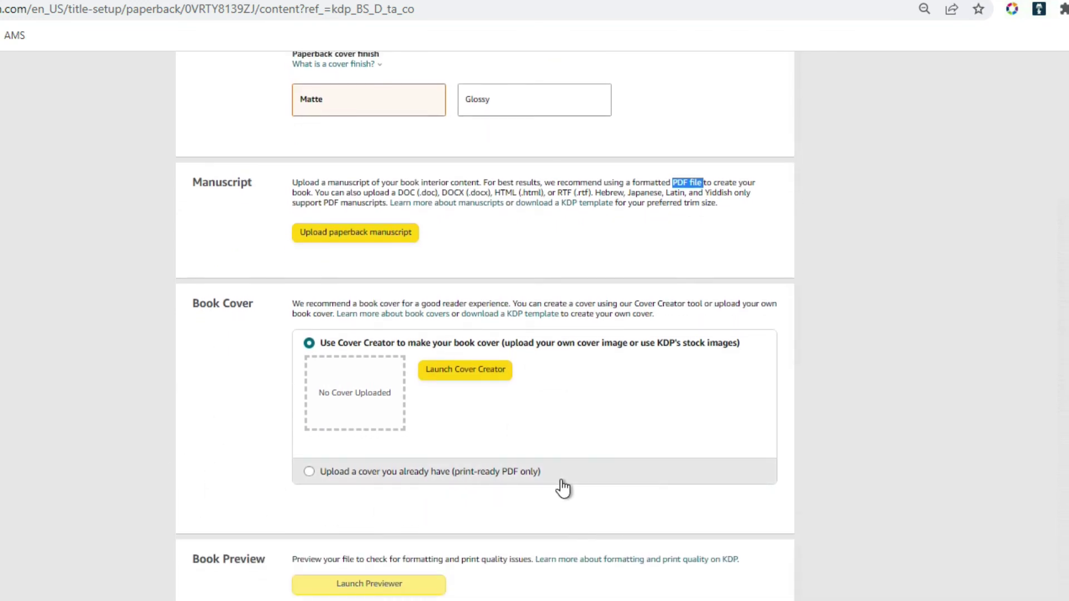
pyautogui.scroll(-1, 490, 480)
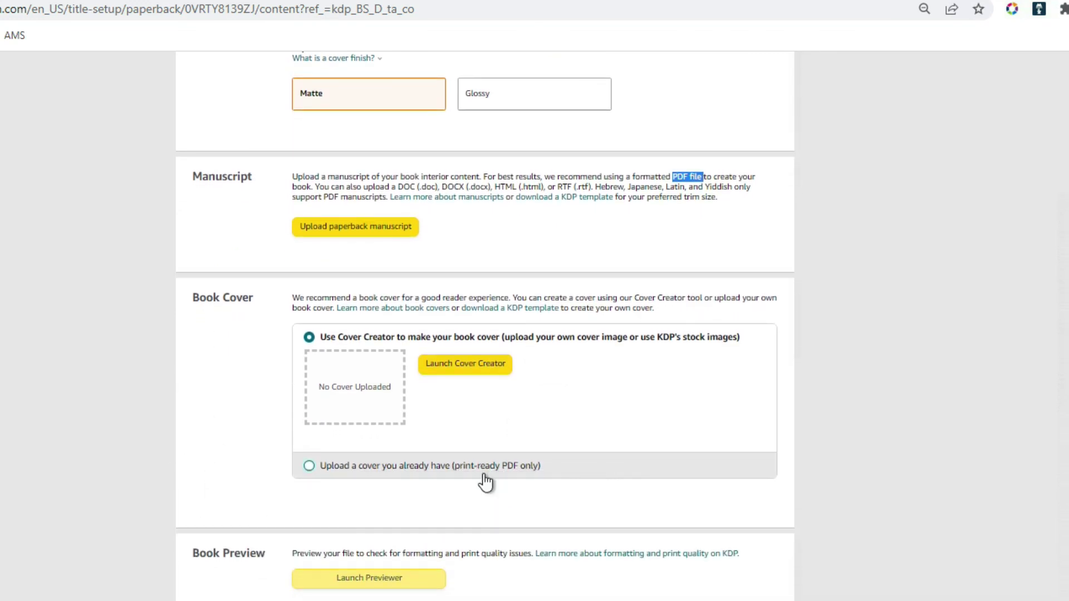
pyautogui.scroll(-2, 491, 496)
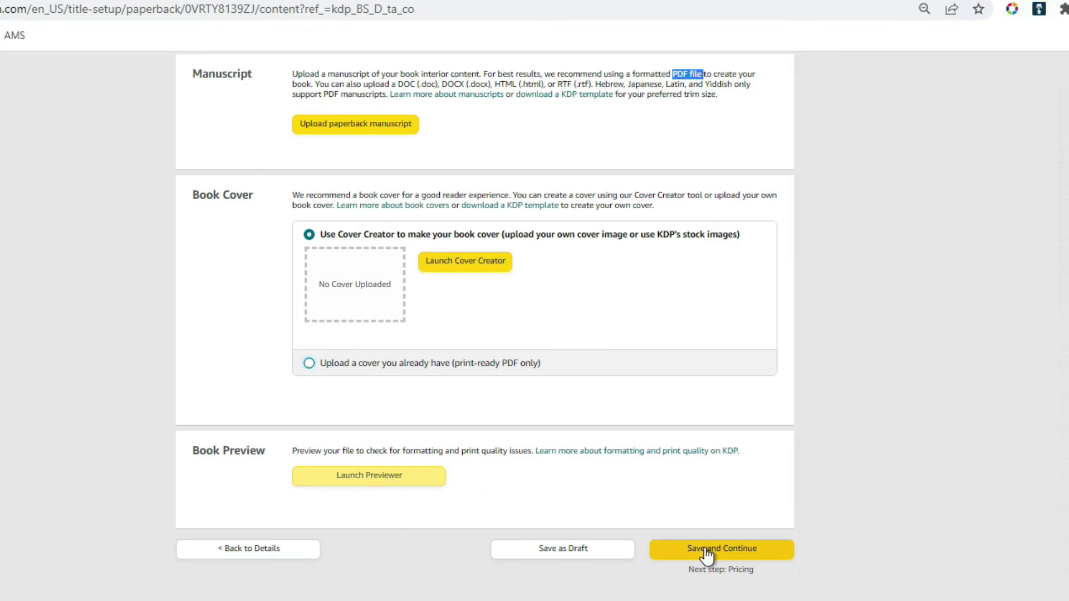
pyautogui.click(758, 558)
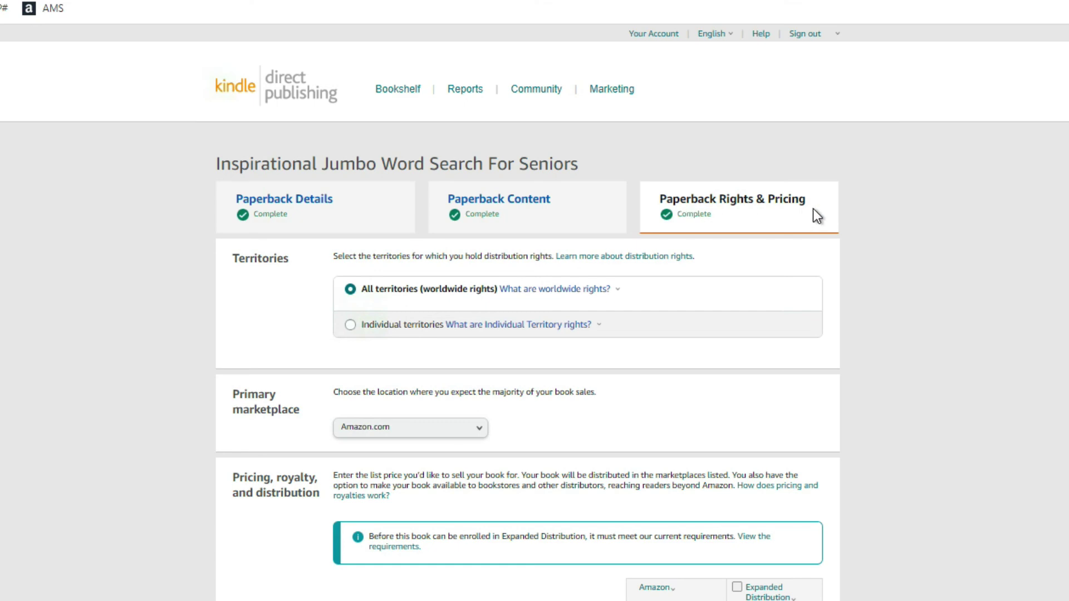
# Step: Review the paperback's territories, primary marketplace, list prices, royalties and Expanded Distribution option, down to the publishing terms
pyautogui.scroll(-3, 643, 395)
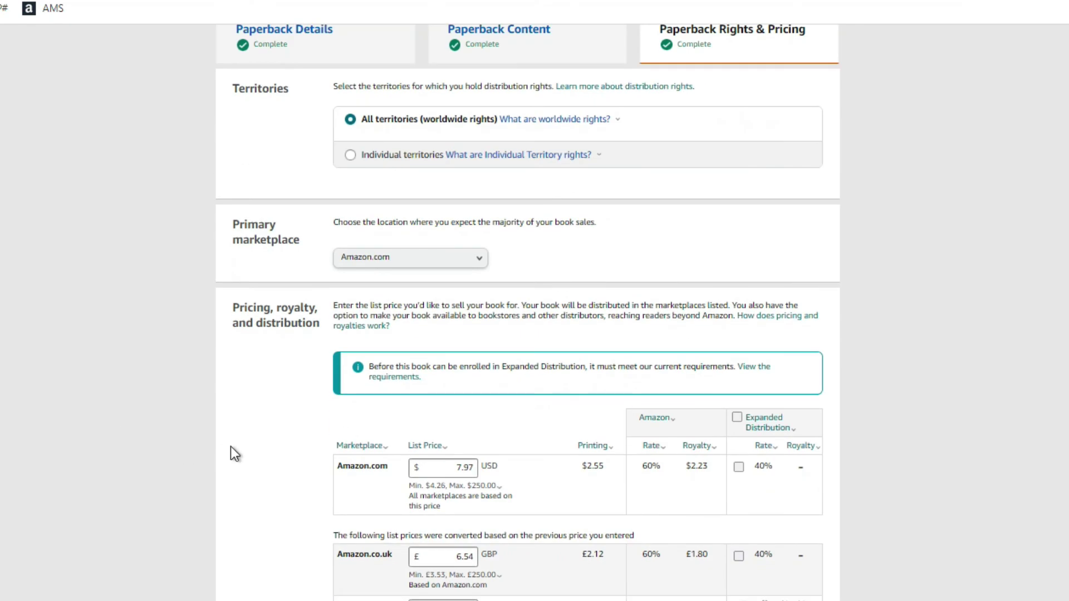
pyautogui.scroll(-3, 239, 449)
pyautogui.scroll(-1, 236, 449)
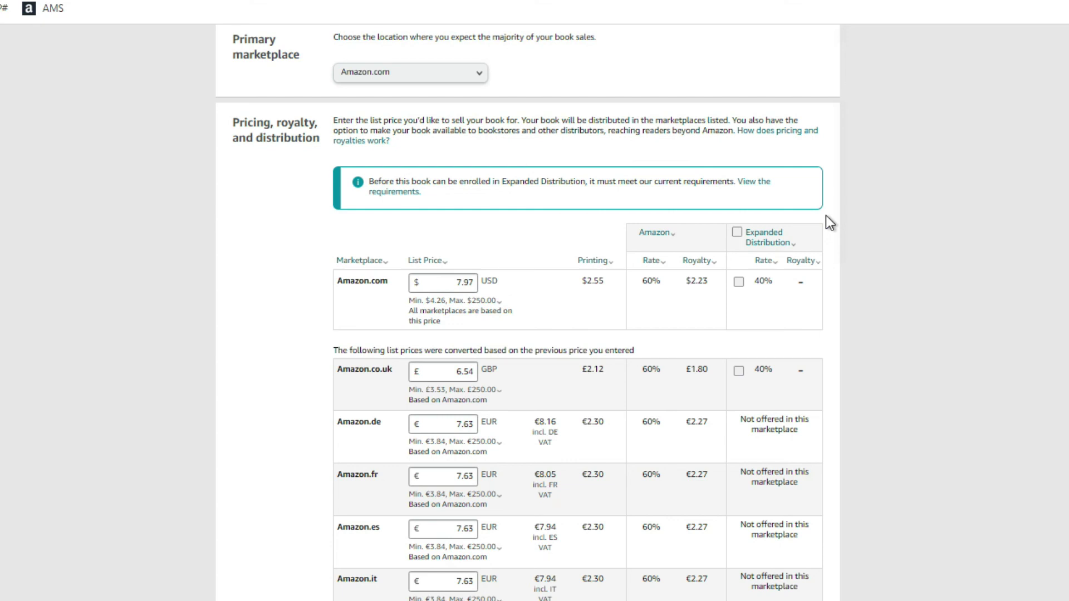
pyautogui.moveTo(773, 229)
pyautogui.scroll(-10, 831, 294)
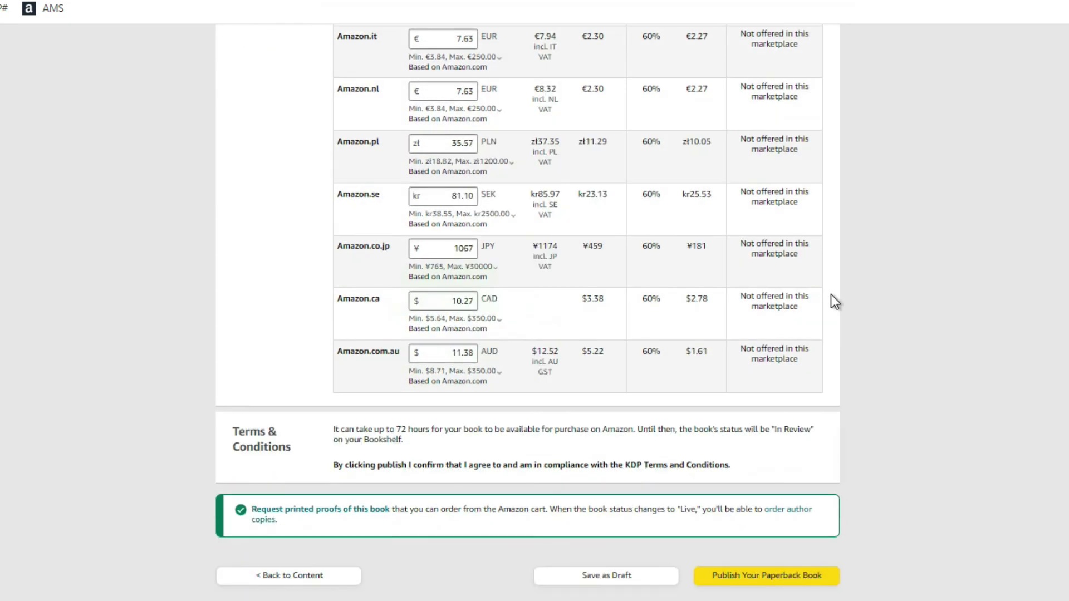